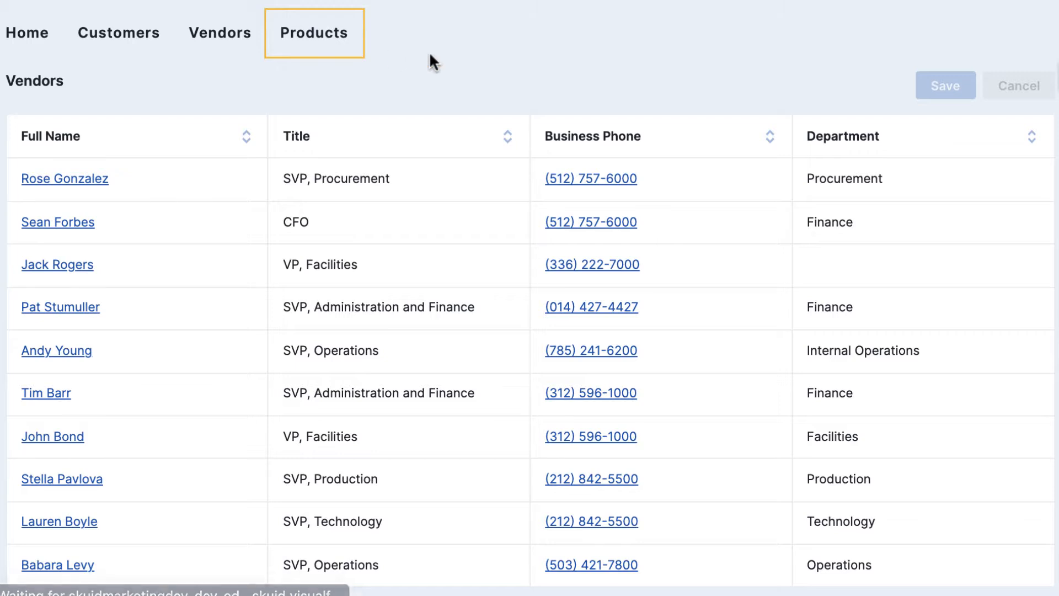
Step: View the Home page of the finished business app
{"action": "left_click", "coordinate": [30, 36]}
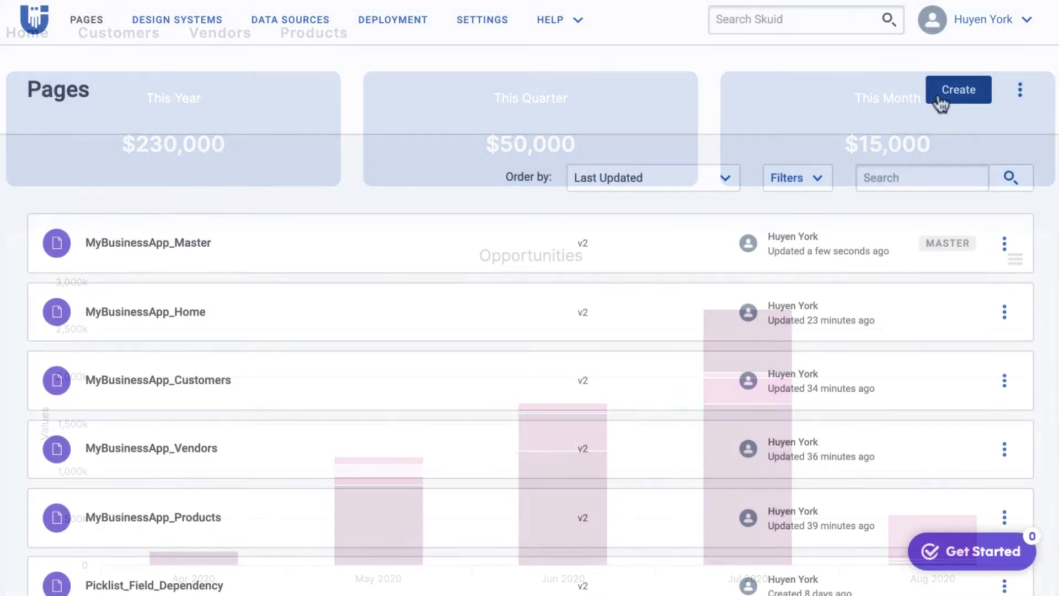
Step: Create a new page named BusinessApp_Master
{"action": "left_click", "coordinate": [937, 100]}
{"action": "left_click", "coordinate": [601, 197]}
{"action": "type", "text": "BusinessApp_Master"}
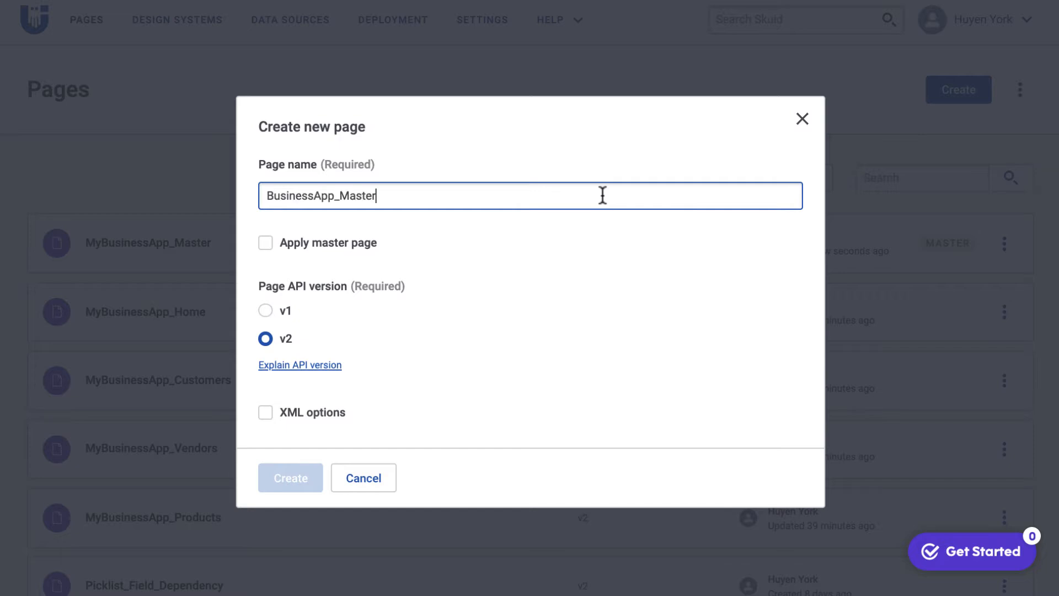
{"action": "left_click", "coordinate": [306, 475]}
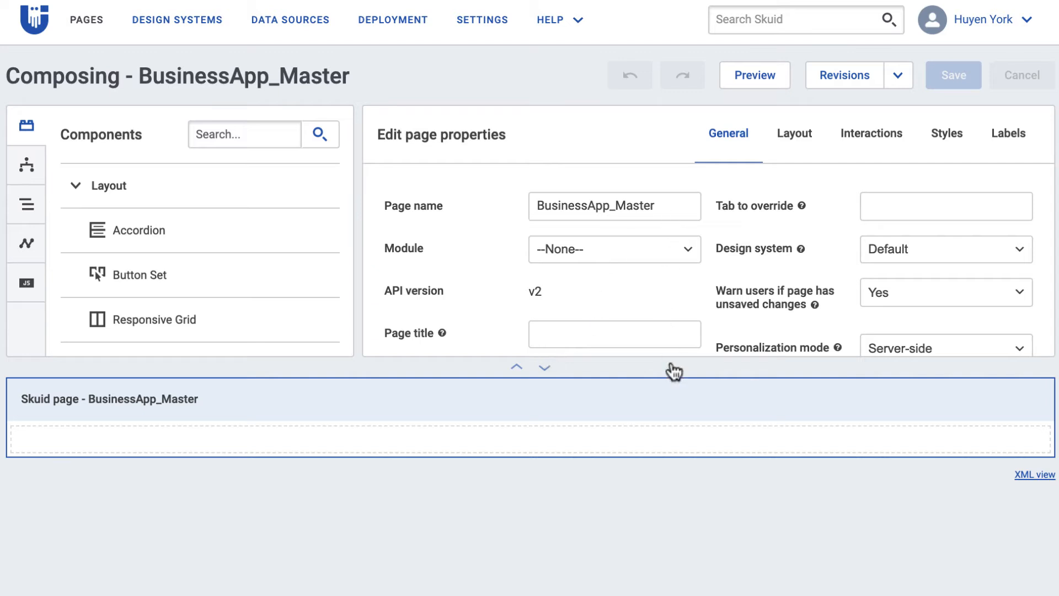
Step: Make the BusinessApp_Master page available as a master page
{"action": "scroll", "coordinate": [844, 307], "scroll_direction": "down", "scroll_amount": 1}
{"action": "scroll", "coordinate": [844, 304], "scroll_direction": "down", "scroll_amount": 3}
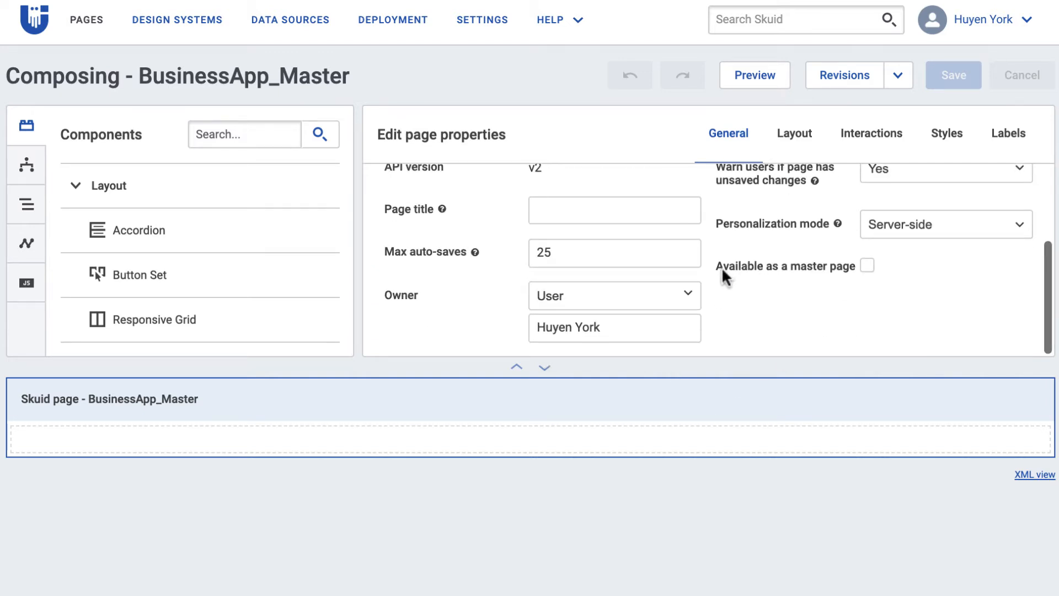
{"action": "left_click_drag", "start_coordinate": [786, 267], "coordinate": [834, 265]}
{"action": "left_click", "coordinate": [867, 266]}
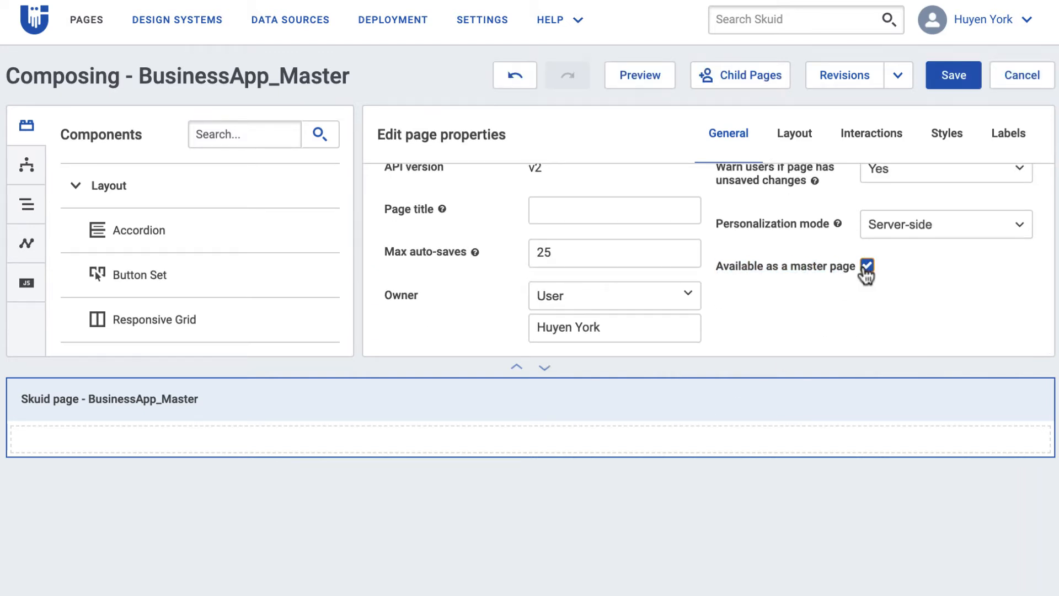
Step: Create a child page of the master page named BusinessApp_Home
{"action": "scroll", "coordinate": [852, 196], "scroll_direction": "down", "scroll_amount": 1}
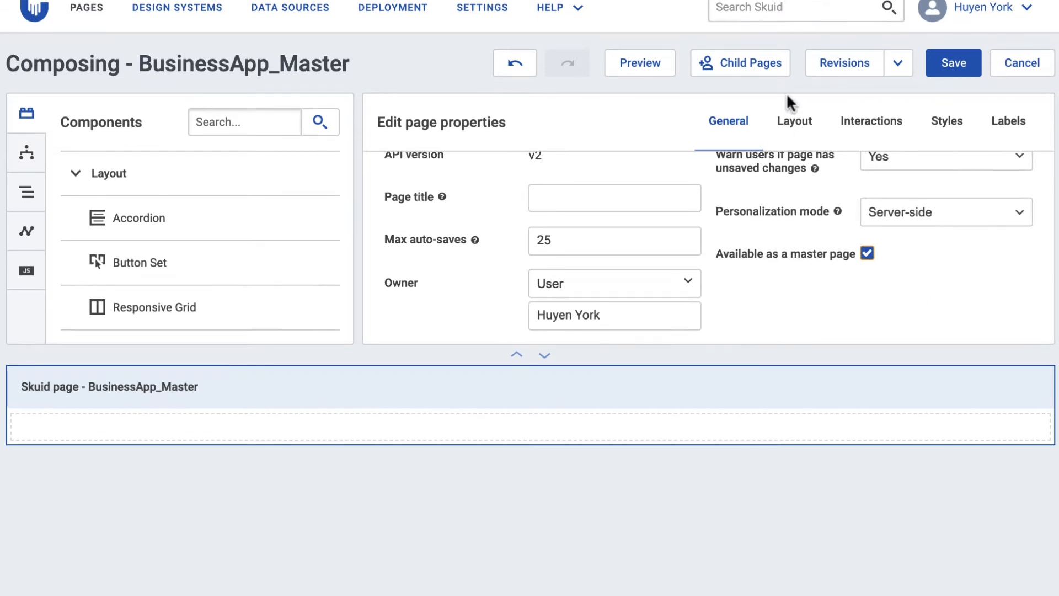
{"action": "left_click", "coordinate": [758, 72]}
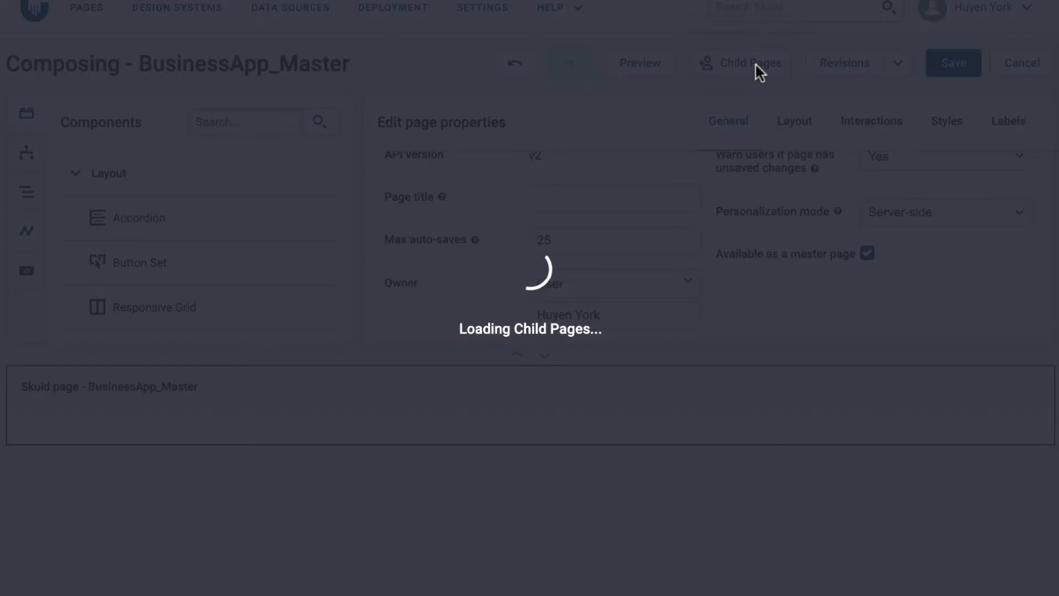
{"action": "left_click", "coordinate": [113, 251]}
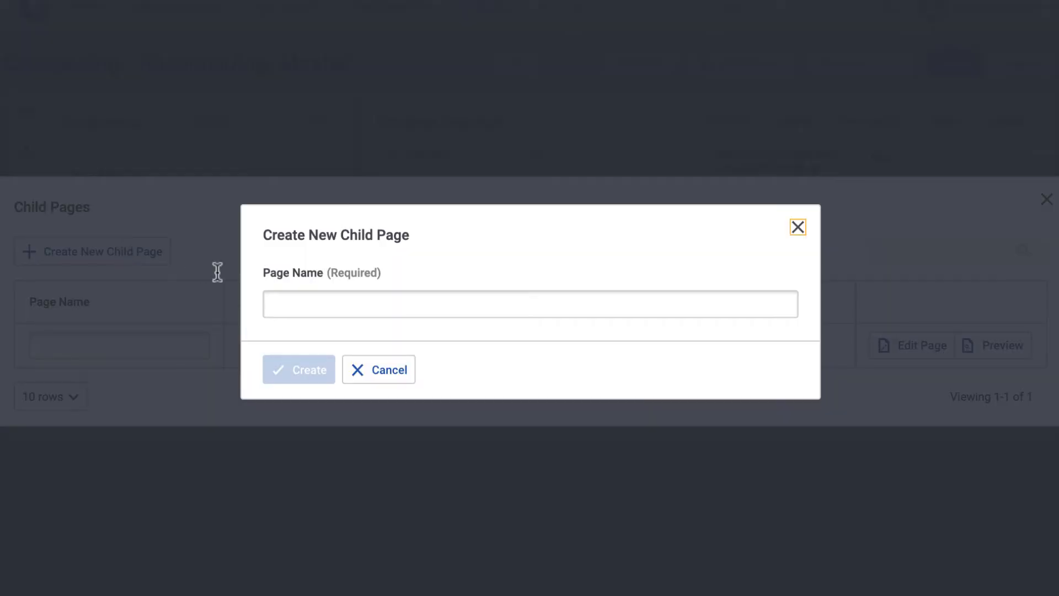
{"action": "left_click", "coordinate": [331, 306]}
{"action": "type", "text": "BusinessApp_Home"}
{"action": "left_click", "coordinate": [309, 367]}
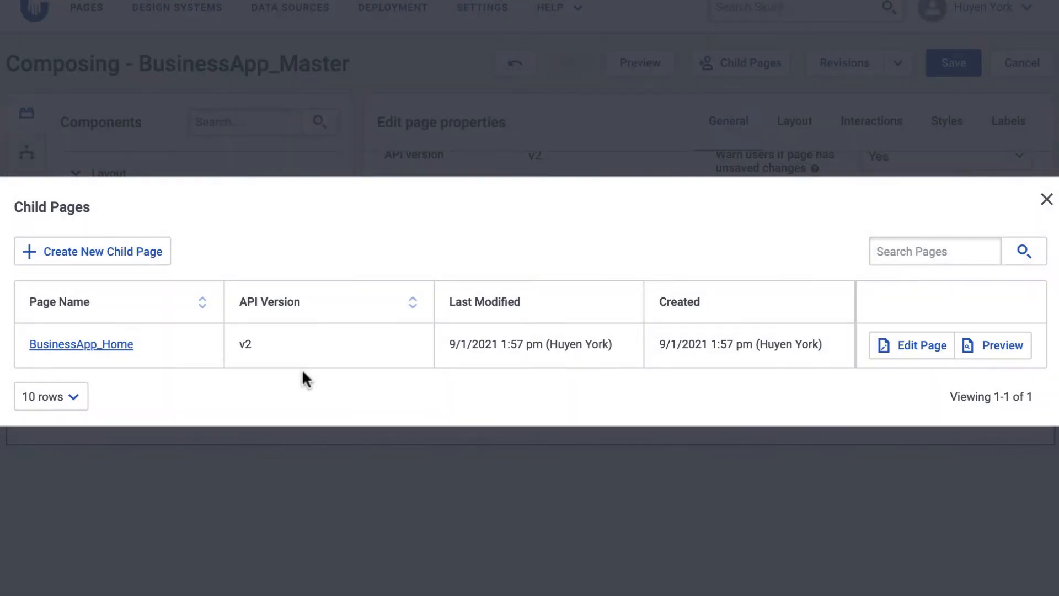
Step: Create another child page named BusinessApp_Vendors
{"action": "left_click", "coordinate": [148, 255]}
{"action": "key", "text": "Tab"}
{"action": "type", "text": "BusinessApp_Vendors"}
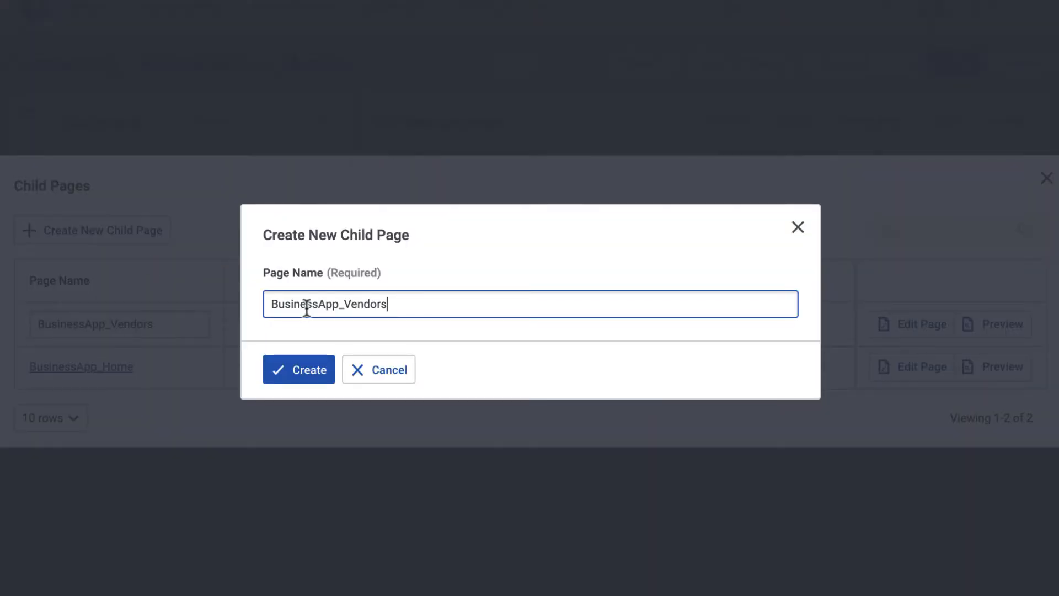
{"action": "left_click", "coordinate": [309, 370]}
Step: Create another child page named BusinessApp_Customers
{"action": "left_click", "coordinate": [111, 230]}
{"action": "key", "text": "Tab"}
{"action": "type", "text": "BusinessApp_Customers"}
{"action": "left_click", "coordinate": [297, 371]}
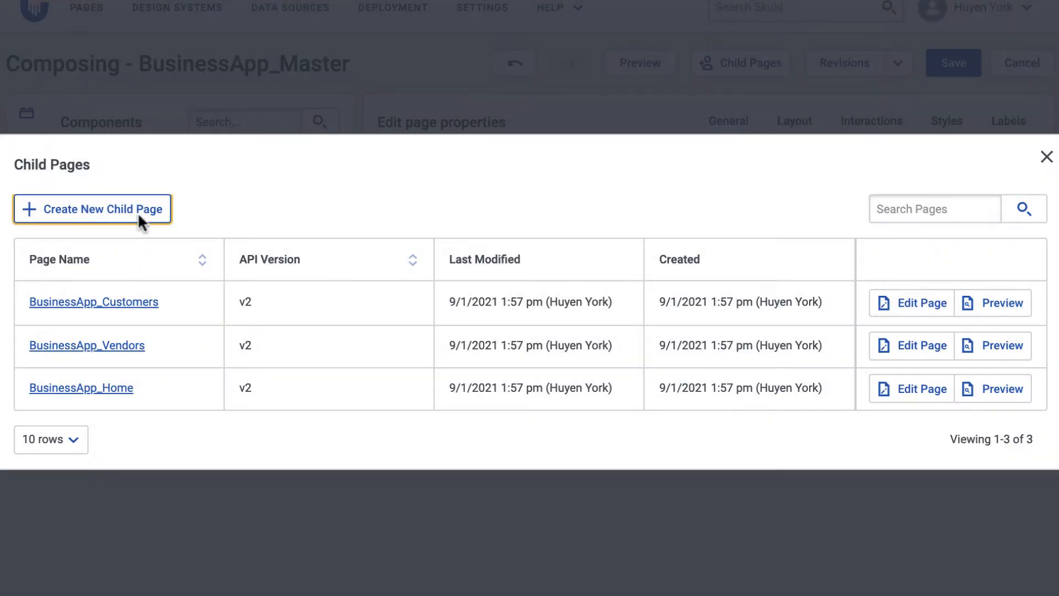
Step: Create a child page named BusinessApp_Products and close the child pages list
{"action": "left_click", "coordinate": [138, 211]}
{"action": "key", "text": "Tab"}
{"action": "type", "text": "BusinessApp_Products"}
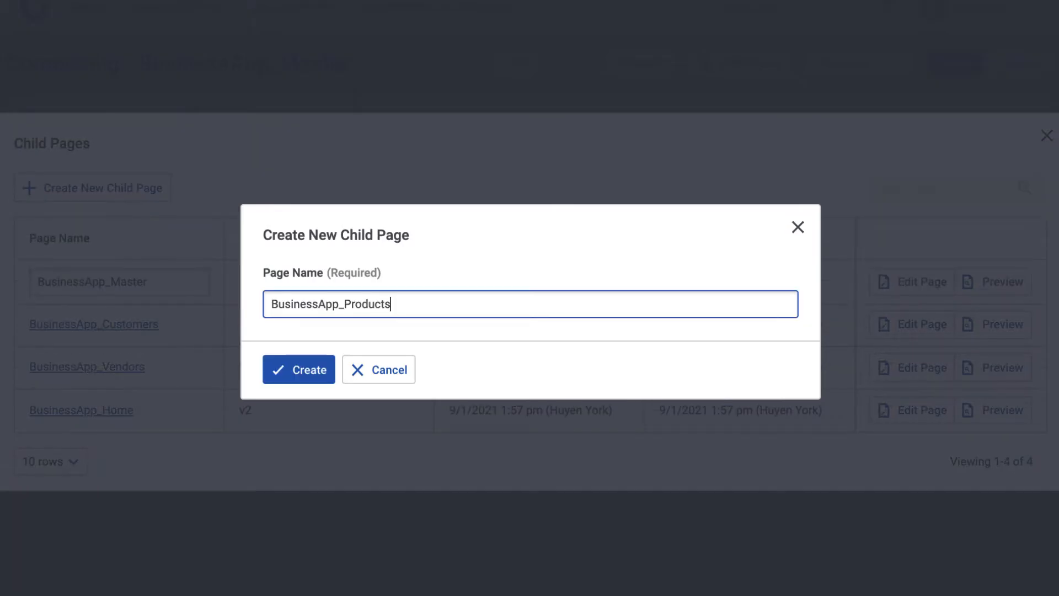
{"action": "left_click", "coordinate": [292, 376]}
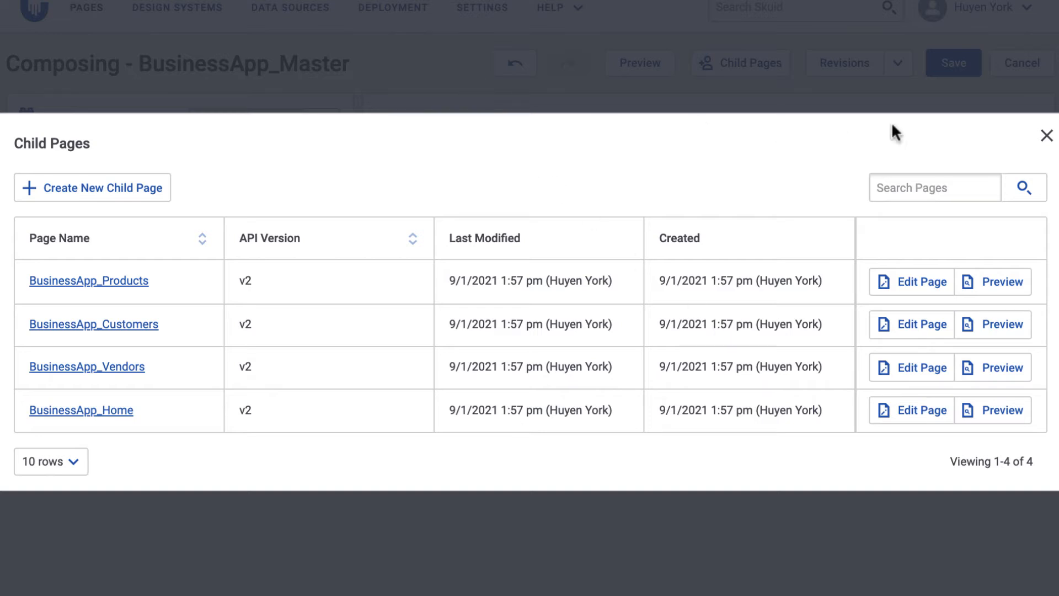
{"action": "left_click", "coordinate": [1047, 135]}
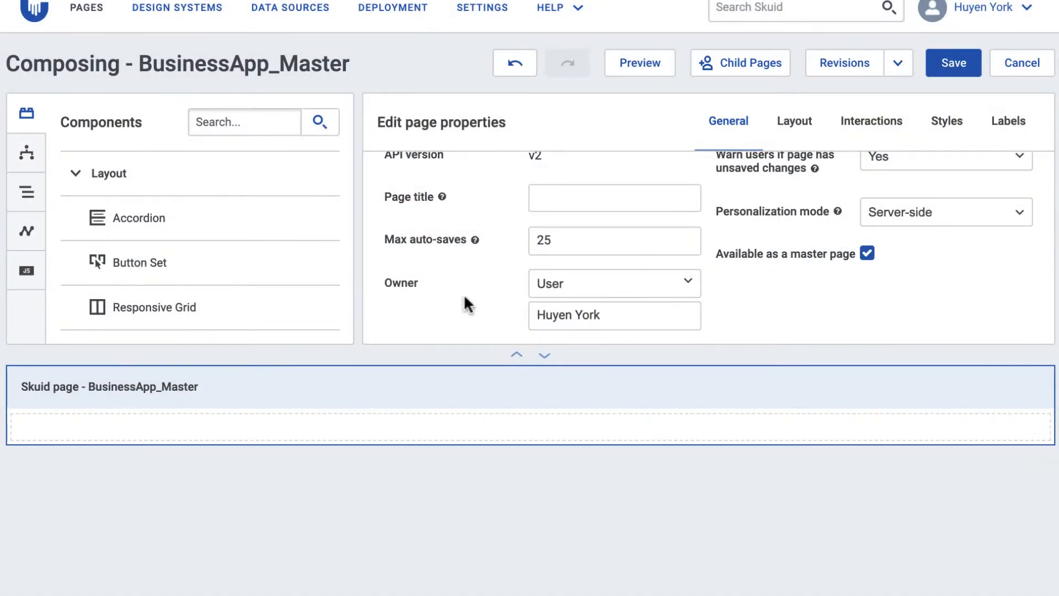
Step: Place a Navigation component on the master page and add three more navigation items to it
{"action": "left_click", "coordinate": [250, 122]}
{"action": "type", "text": "nav"}
{"action": "left_click_drag", "start_coordinate": [200, 168], "coordinate": [324, 442]}
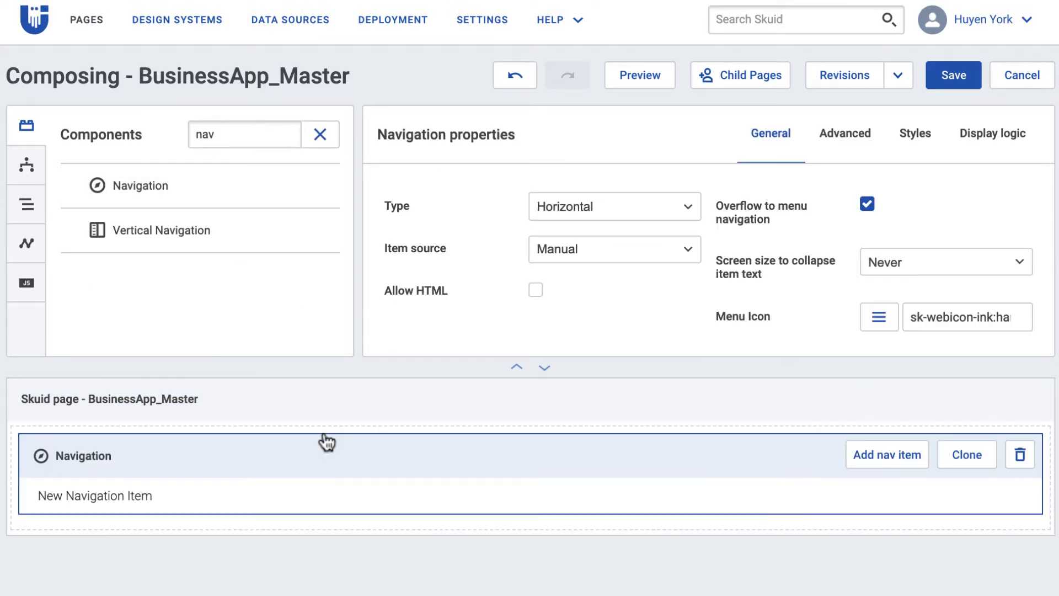
{"action": "left_click", "coordinate": [882, 462]}
{"action": "left_click", "coordinate": [883, 462]}
{"action": "left_click", "coordinate": [882, 462]}
Step: Label the first navigation item Home and the second one Customers
{"action": "left_click", "coordinate": [105, 497]}
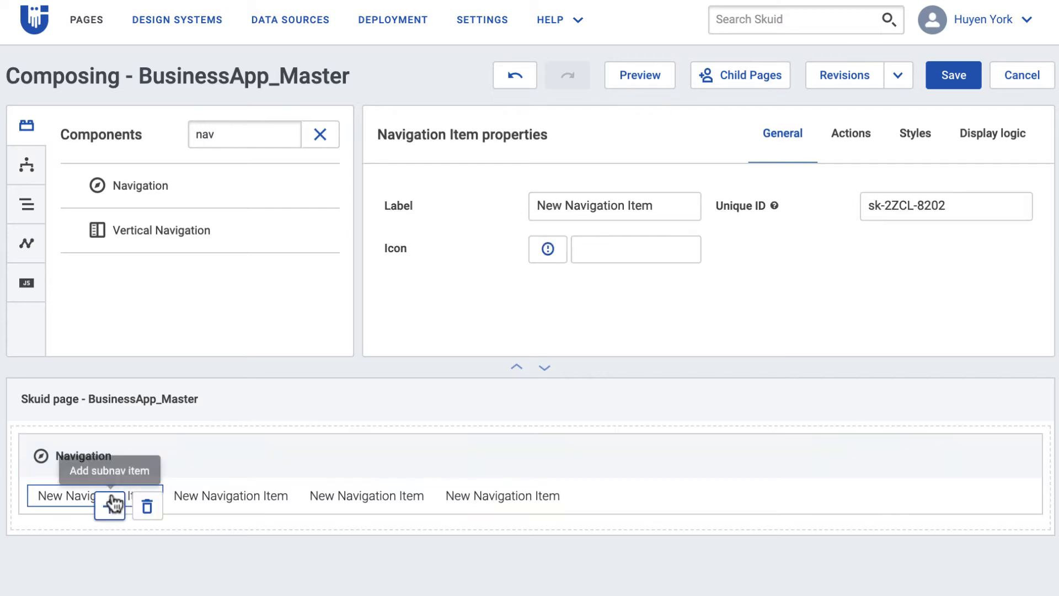
{"action": "triple_click", "coordinate": [614, 199]}
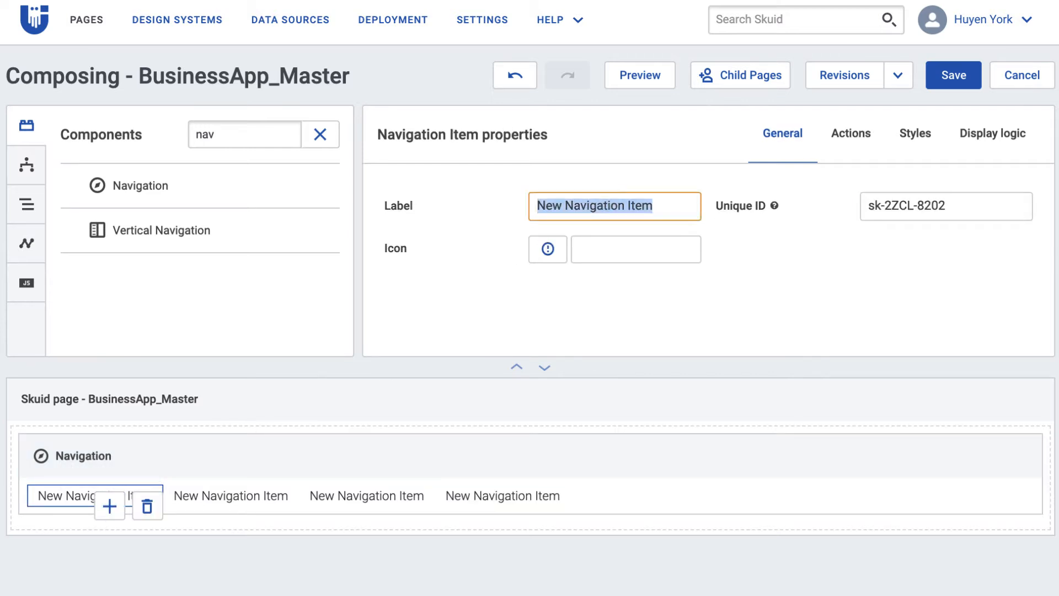
{"action": "type", "text": "Home"}
{"action": "left_click", "coordinate": [231, 495]}
{"action": "triple_click", "coordinate": [573, 205]}
{"action": "type", "text": "Customers"}
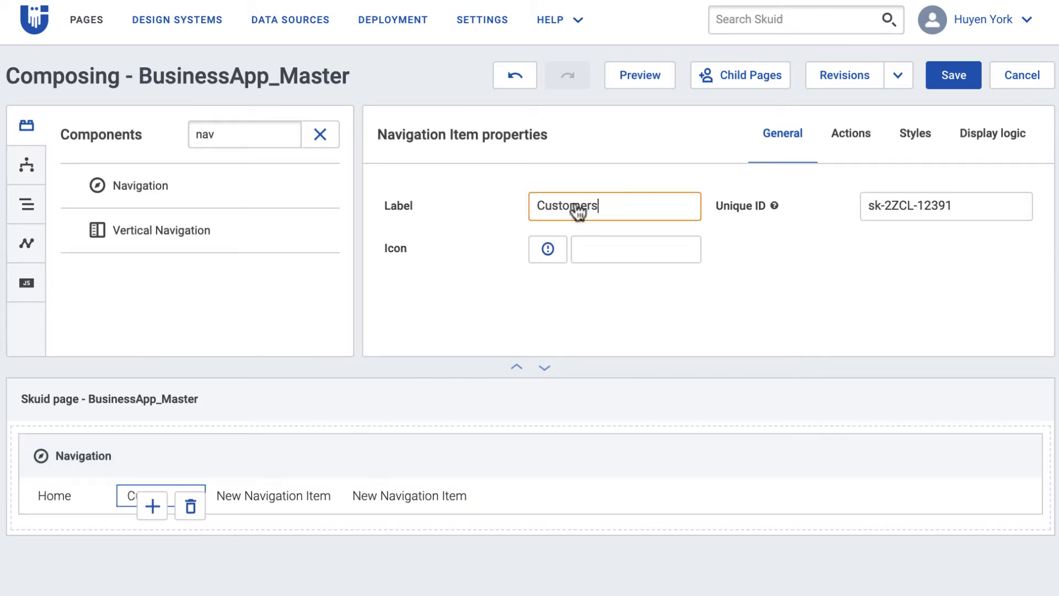
Step: Label the third navigation item Vendors and the fourth one Products
{"action": "left_click", "coordinate": [273, 495]}
{"action": "triple_click", "coordinate": [598, 207]}
{"action": "type", "text": "Vendors"}
{"action": "left_click", "coordinate": [342, 495]}
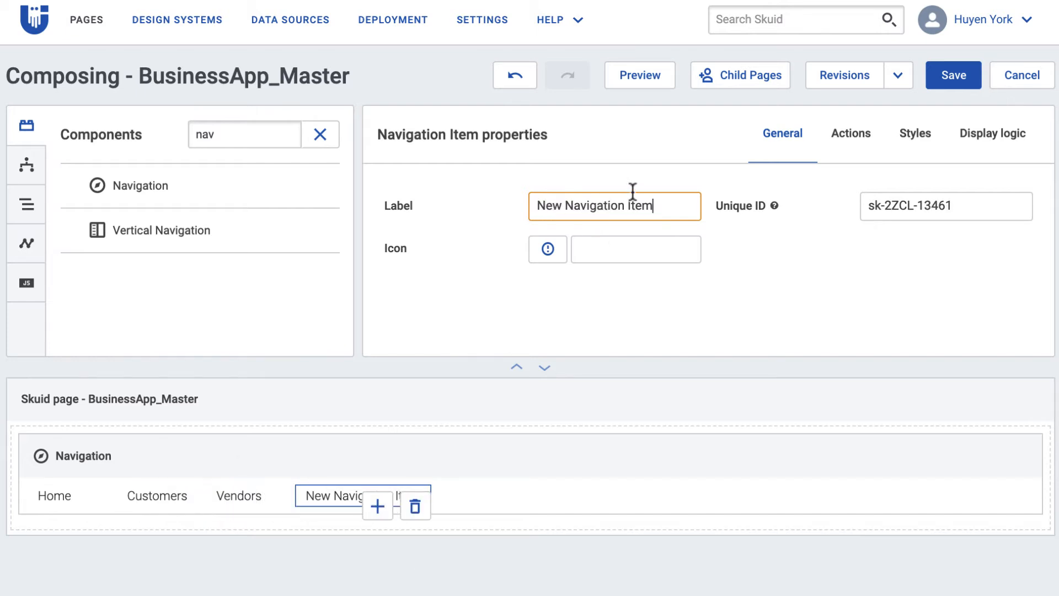
{"action": "triple_click", "coordinate": [632, 193]}
{"action": "type", "text": "Products"}
Step: Set the Home item's Go to URL action to /apex/skuid__ui?page=BusinessApp_Home
{"action": "left_click", "coordinate": [55, 495]}
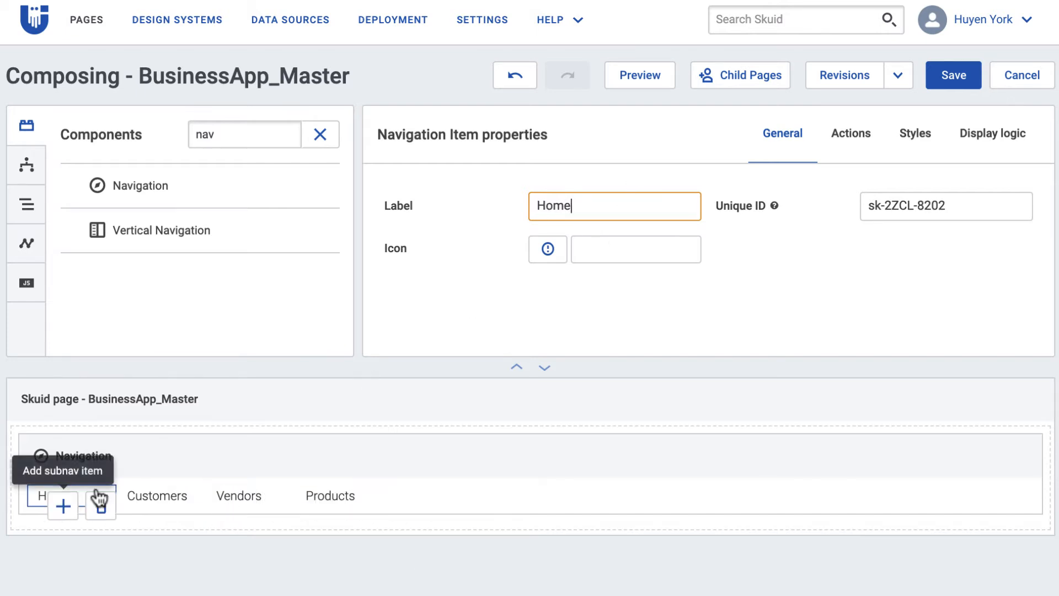
{"action": "left_click", "coordinate": [846, 157]}
{"action": "left_click", "coordinate": [526, 239]}
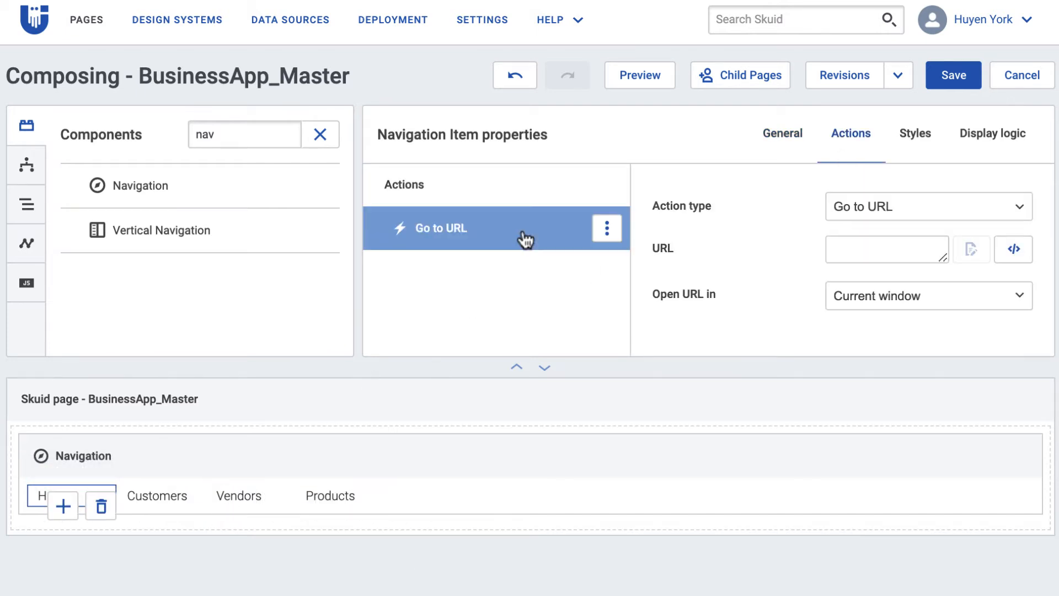
{"action": "left_click", "coordinate": [922, 250]}
{"action": "left_click", "coordinate": [1014, 248]}
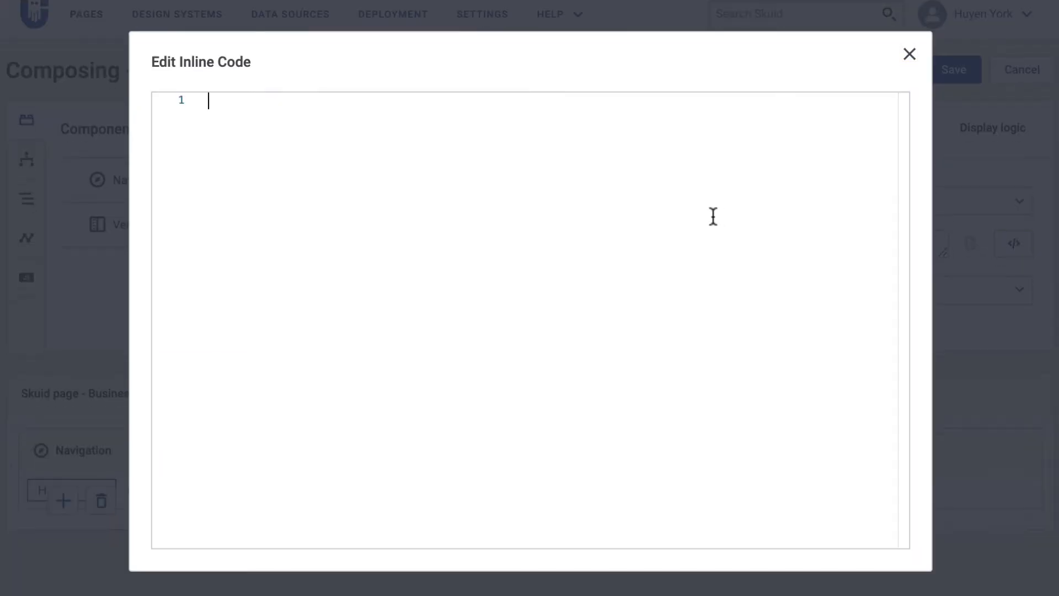
{"action": "type", "text": "/apex/skuid__ui?page=BusinessApp_Home"}
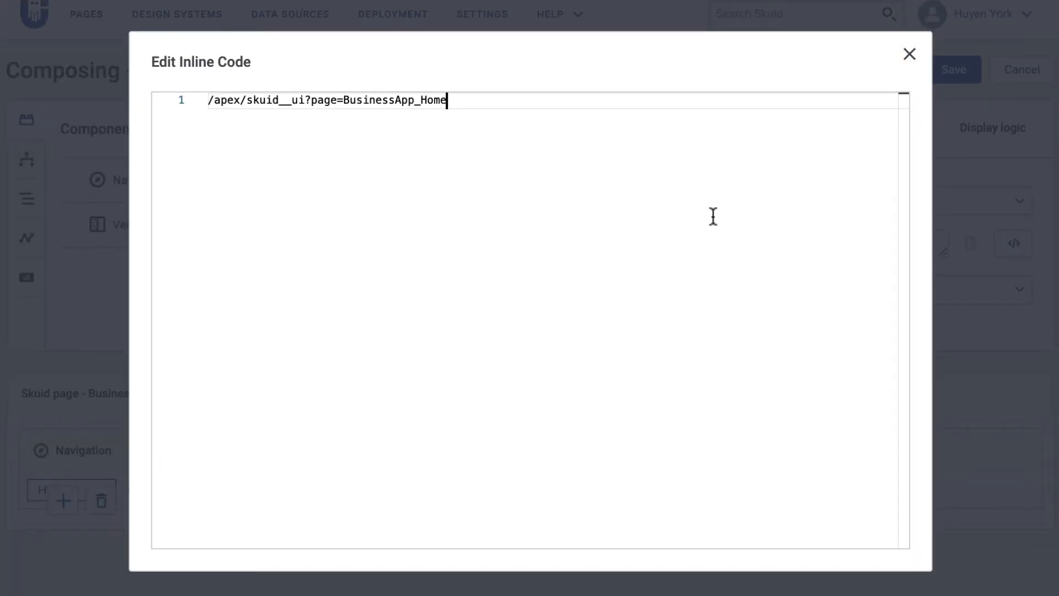
{"action": "left_click", "coordinate": [909, 54]}
Step: Set the Customers item's Go to URL action to /apex/skuid__ui?page=BusinessApp_Customers
{"action": "left_click", "coordinate": [181, 490]}
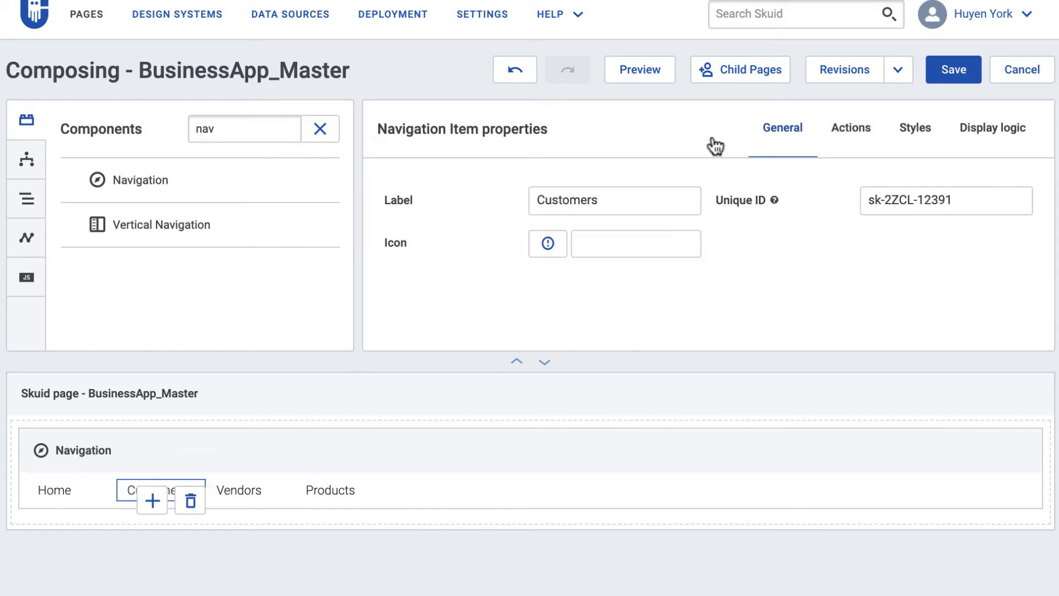
{"action": "left_click", "coordinate": [823, 138]}
{"action": "left_click", "coordinate": [515, 234]}
{"action": "left_click", "coordinate": [1014, 243]}
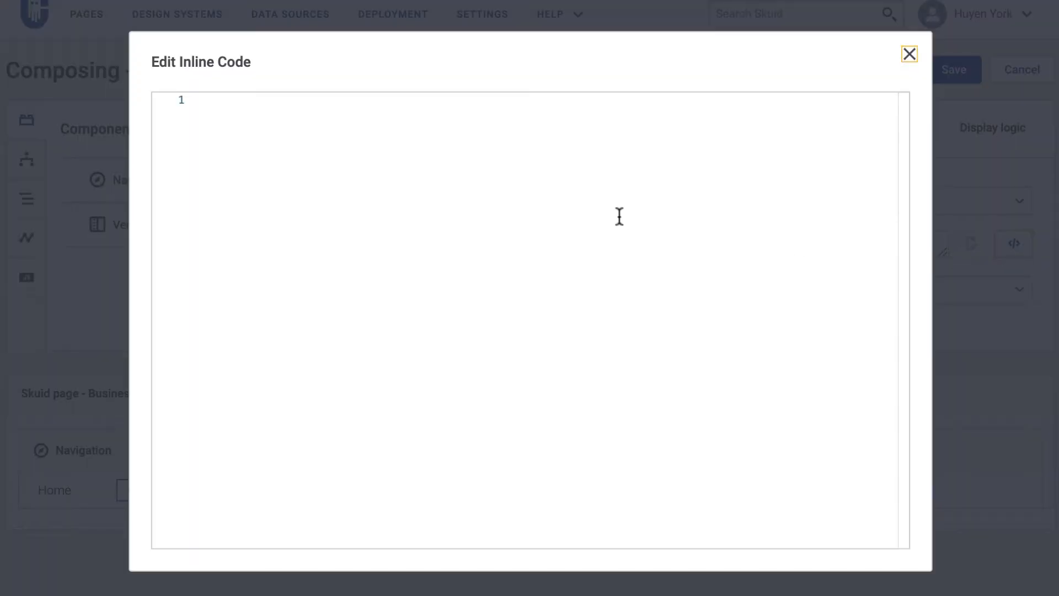
{"action": "type", "text": "/apex/skuid__ui?page=BusinessApp_Customers"}
{"action": "left_click", "coordinate": [909, 54]}
Step: Set the Vendors item's Go to URL action to /apex/skuid__ui?page=BusinessApp_Vendors
{"action": "left_click", "coordinate": [239, 490]}
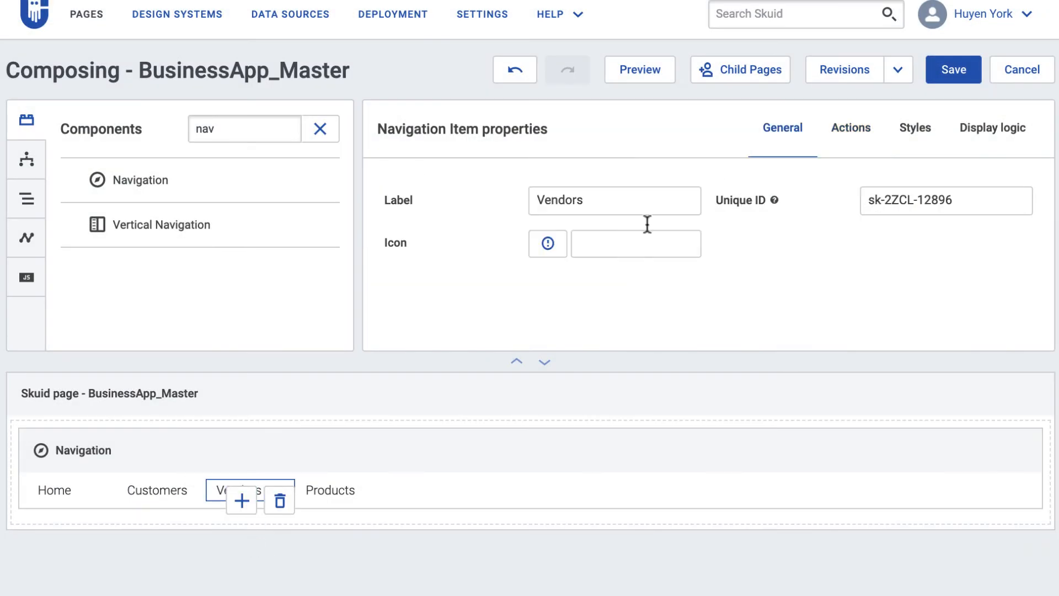
{"action": "left_click", "coordinate": [844, 138]}
{"action": "left_click", "coordinate": [520, 237]}
{"action": "left_click", "coordinate": [999, 244]}
{"action": "type", "text": "/apex/skuid__ui?page=BusinessApp_Vendors"}
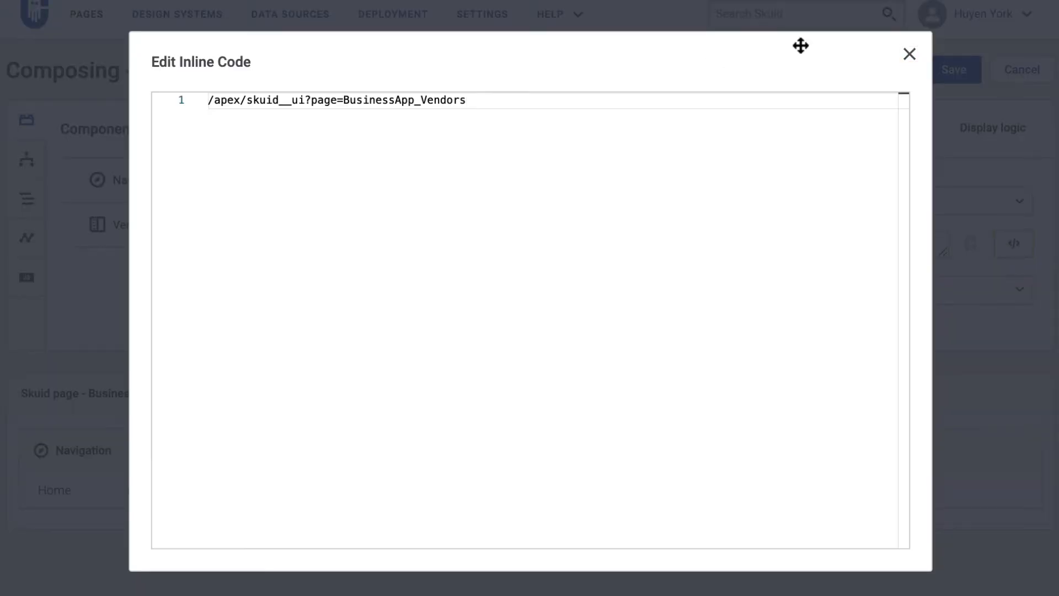
{"action": "left_click", "coordinate": [909, 54]}
Step: Set the Products item's Go to URL action to /apex/skuid__ui?page=BusinessApp_Products and save the master page
{"action": "left_click", "coordinate": [311, 491]}
{"action": "left_click", "coordinate": [852, 127]}
{"action": "left_click", "coordinate": [442, 222]}
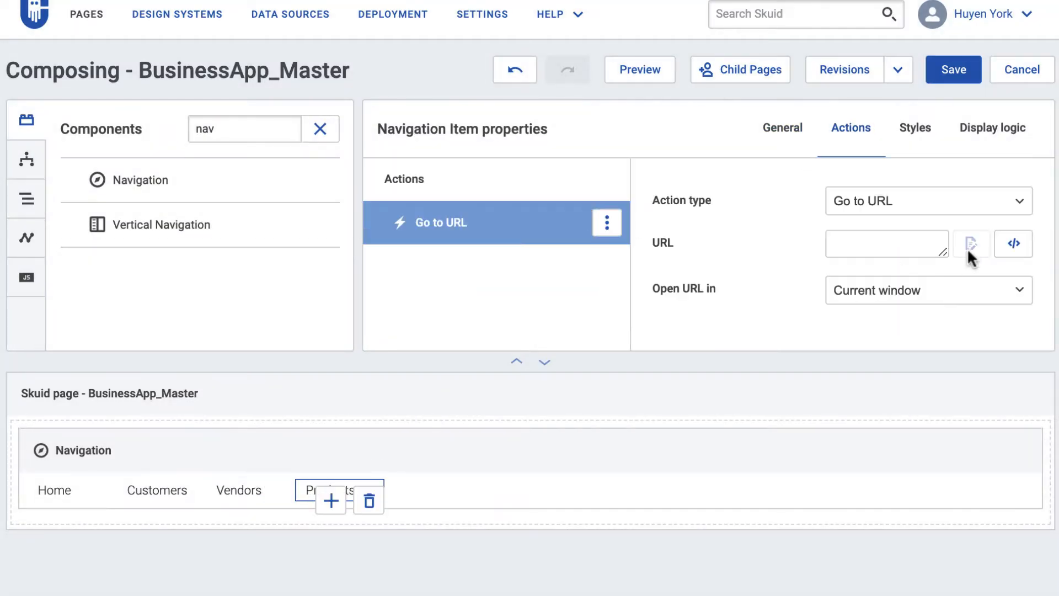
{"action": "left_click", "coordinate": [1014, 244]}
{"action": "type", "text": "/apex/skuid__ui?page=BusinessApp_Products"}
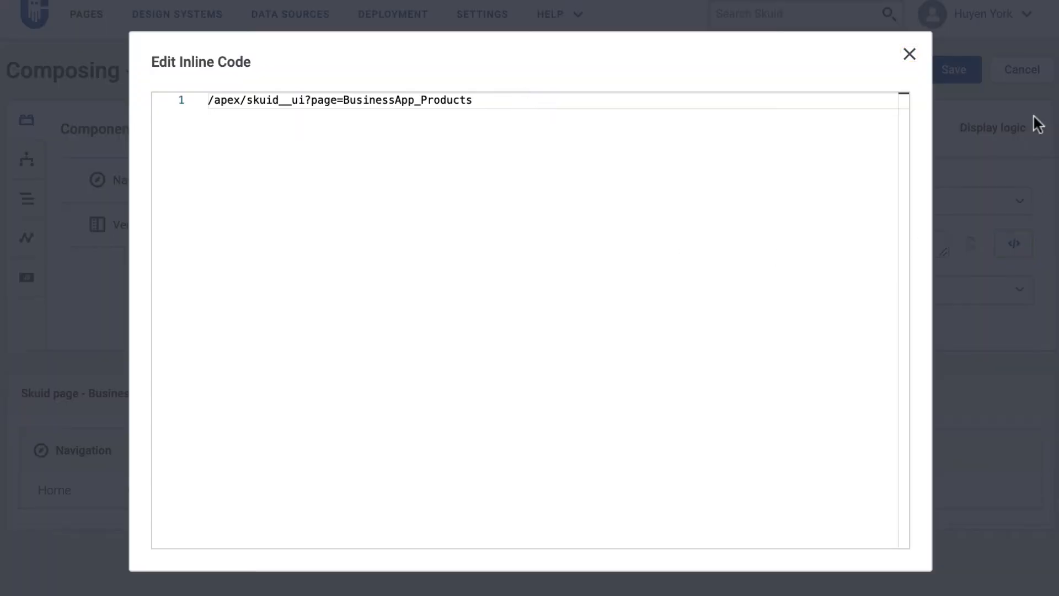
{"action": "left_click", "coordinate": [909, 54]}
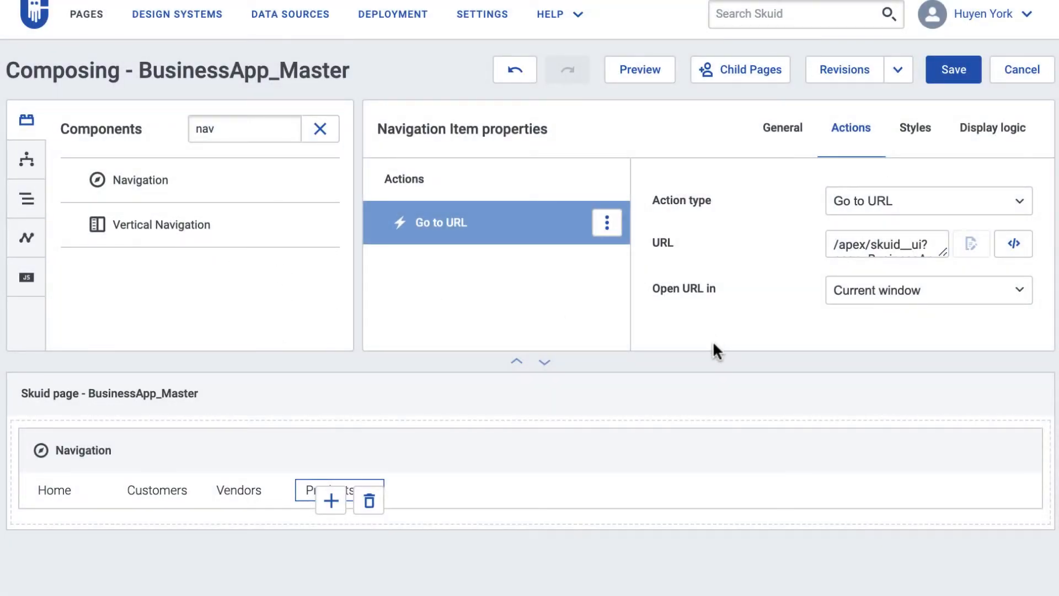
{"action": "left_click", "coordinate": [948, 75]}
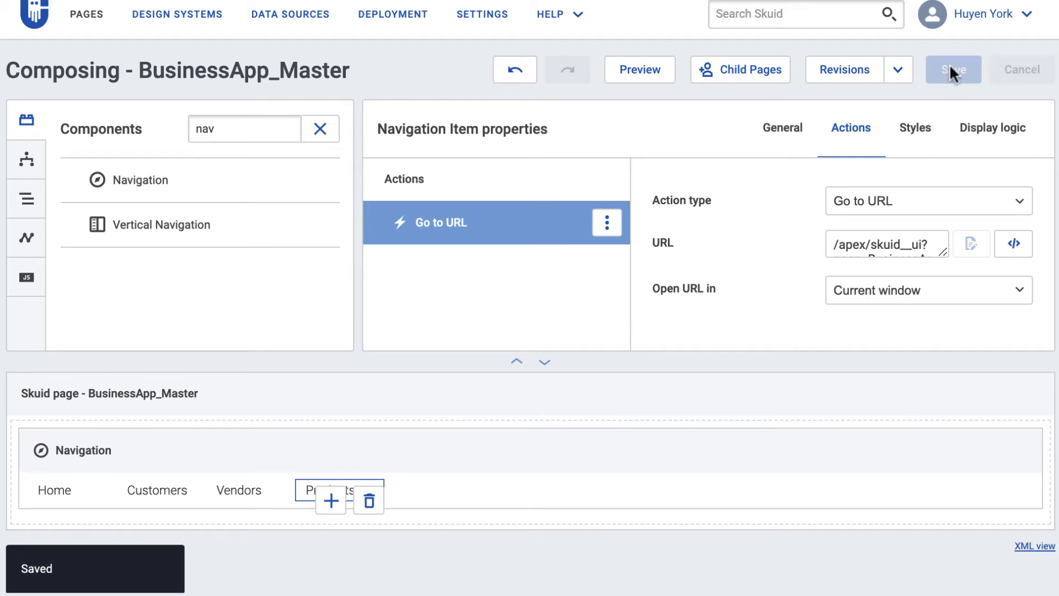
Step: Return to the list of pages and open BusinessApp_Customers for editing
{"action": "left_click", "coordinate": [94, 26]}
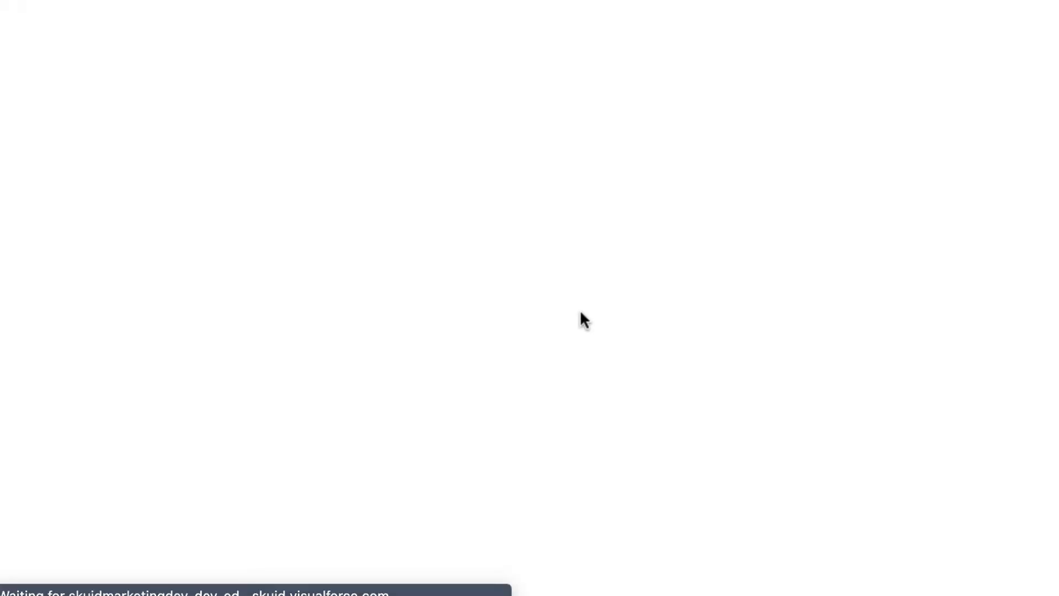
{"action": "scroll", "coordinate": [580, 312], "scroll_direction": "down", "scroll_amount": 1}
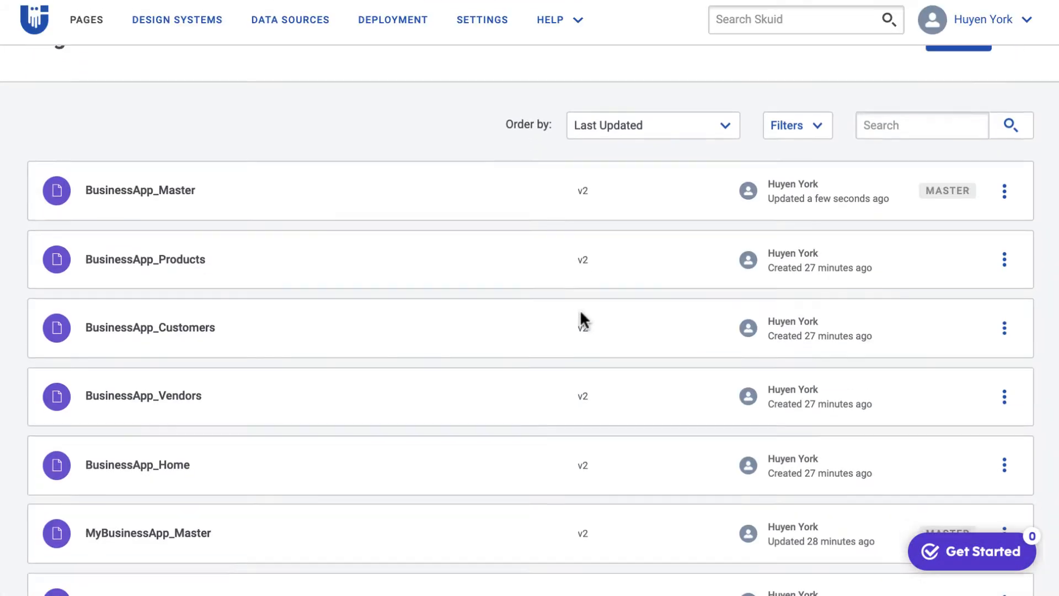
{"action": "scroll", "coordinate": [580, 314], "scroll_direction": "down", "scroll_amount": 1}
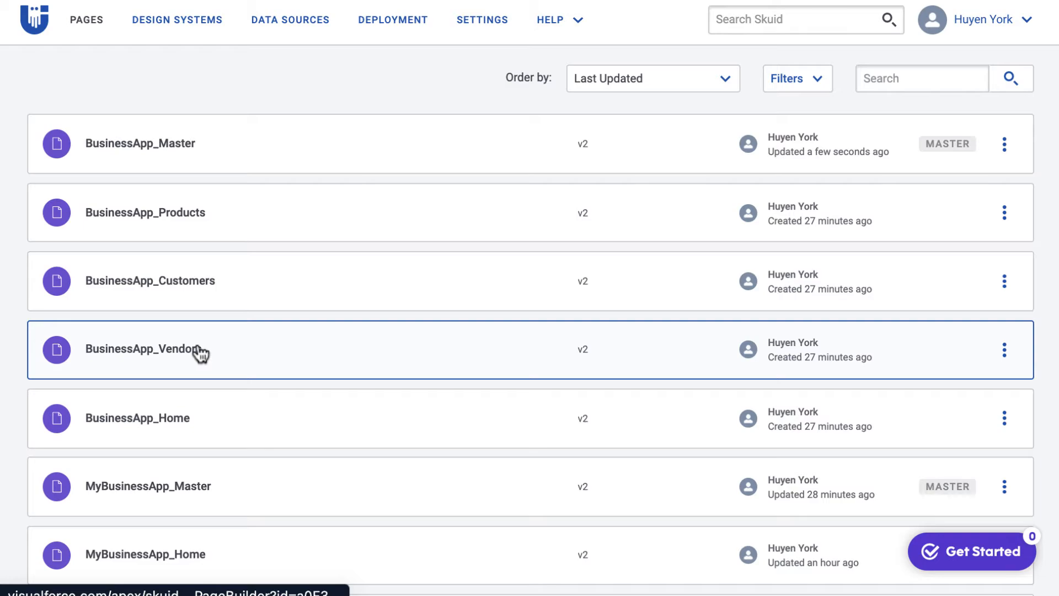
{"action": "left_click", "coordinate": [216, 282]}
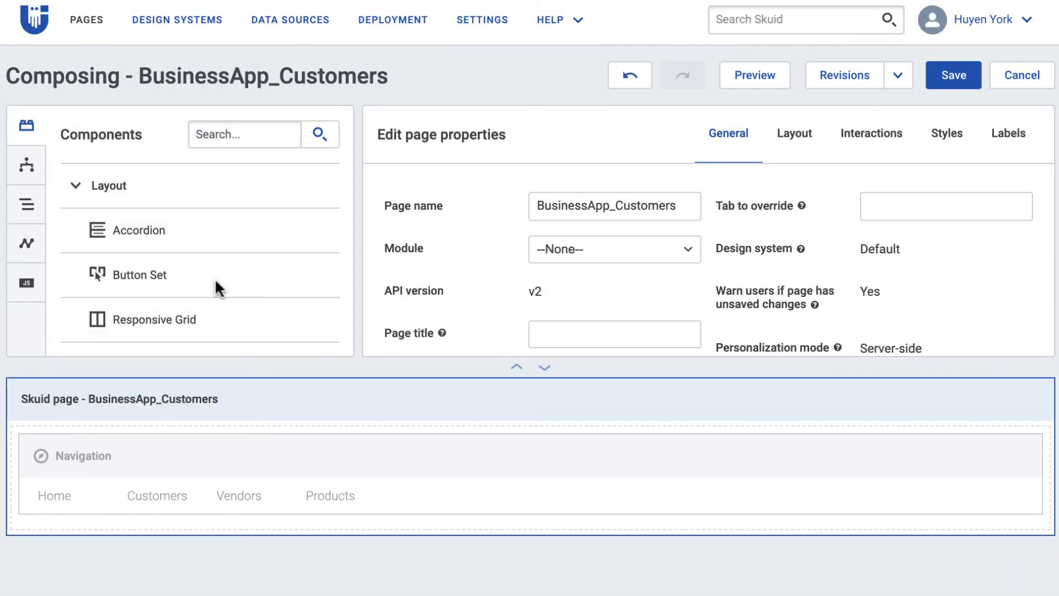
Step: Examine the inherited Navigation component on the Customers child page and the properties of its navigation items
{"action": "scroll", "coordinate": [215, 298], "scroll_direction": "down", "scroll_amount": 2}
{"action": "left_click", "coordinate": [278, 457]}
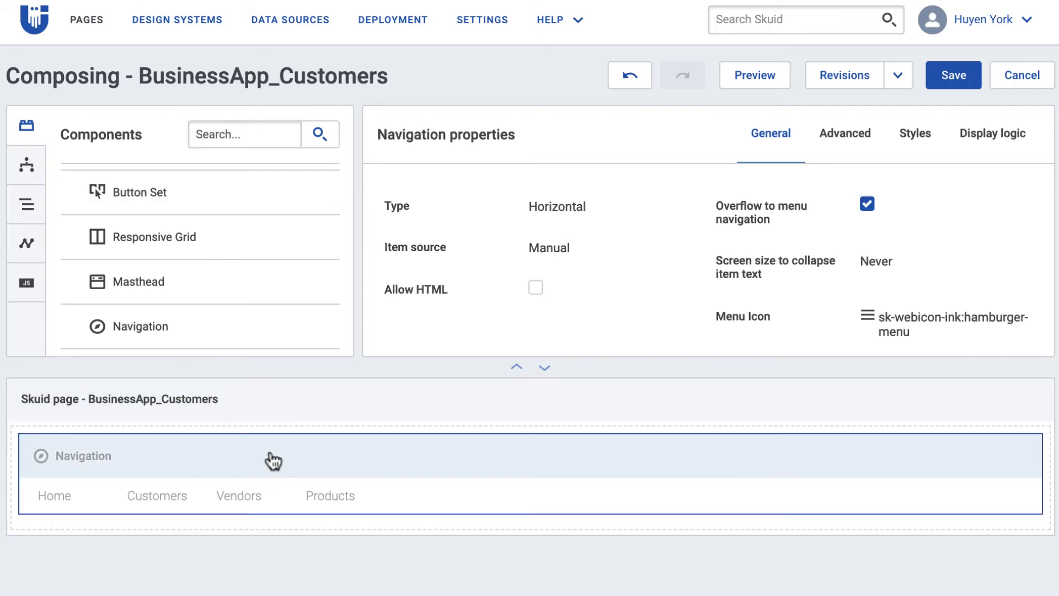
{"action": "left_click", "coordinate": [337, 503]}
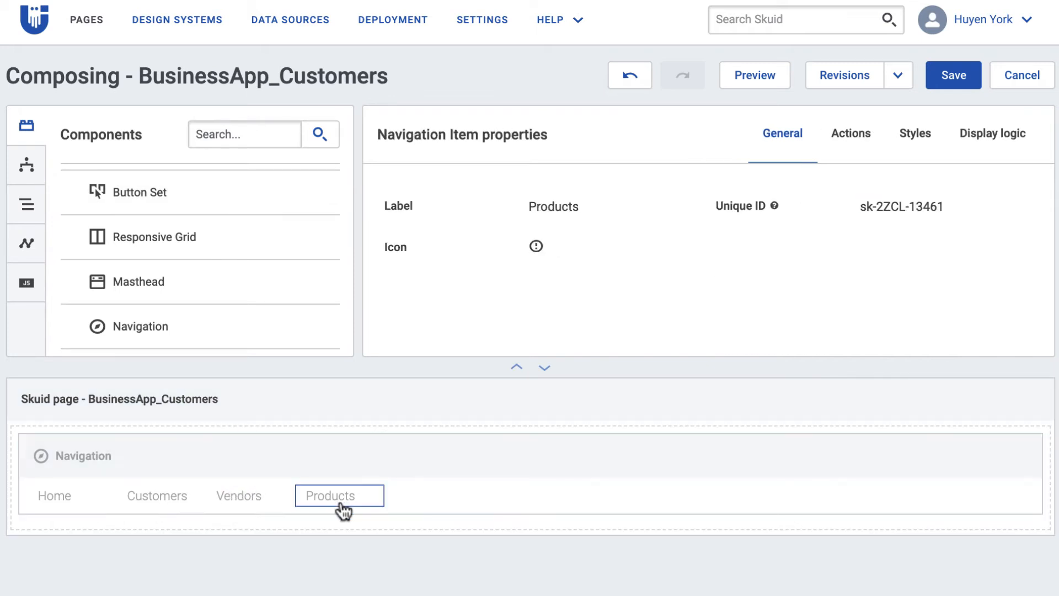
{"action": "left_click", "coordinate": [270, 504]}
{"action": "left_click", "coordinate": [145, 499]}
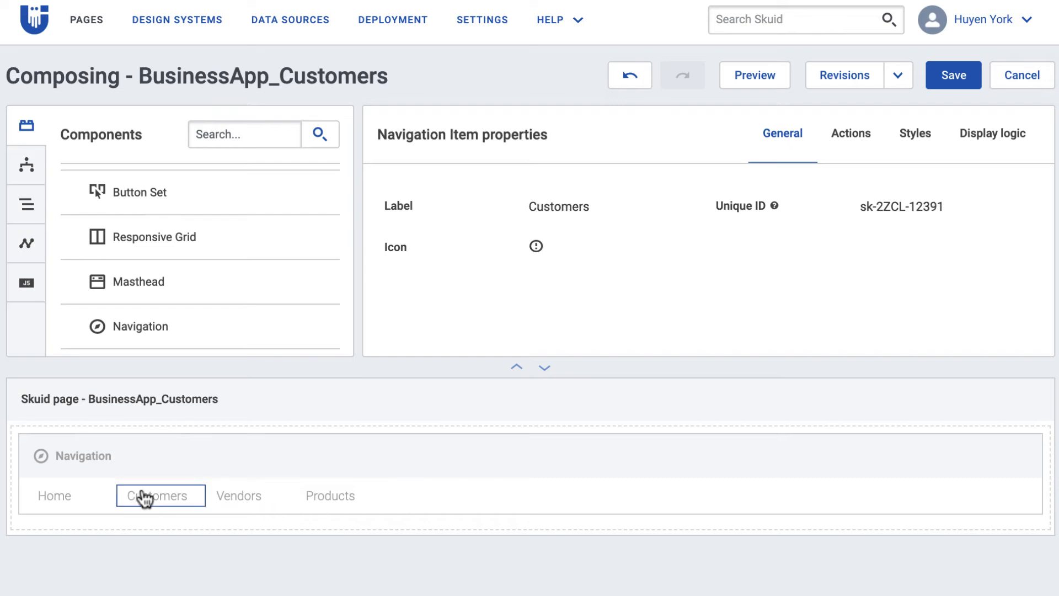
{"action": "left_click", "coordinate": [90, 498]}
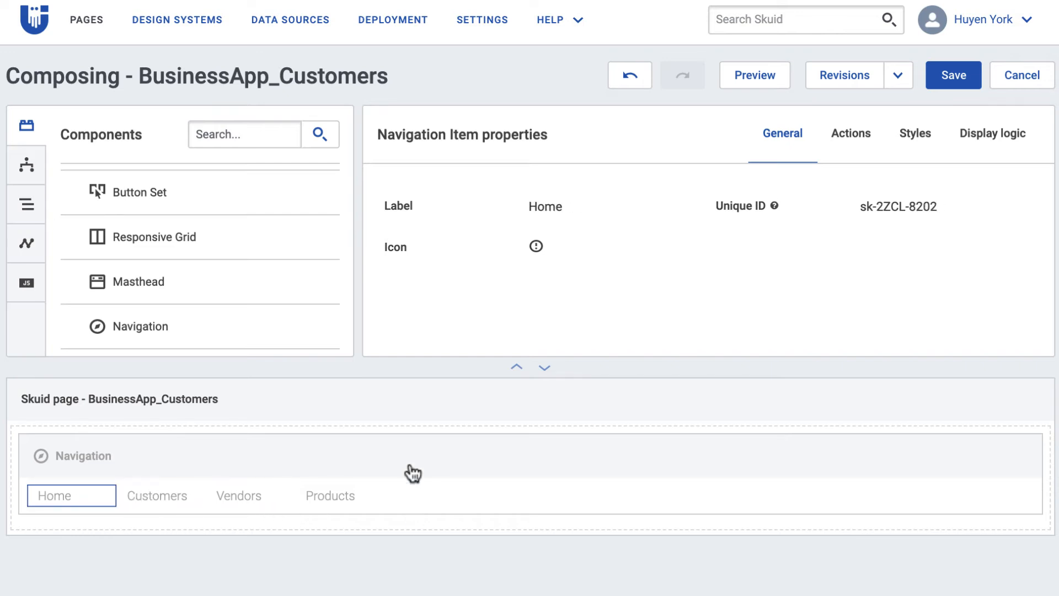
Step: Switch to the MyBusinessApp_Master page and inspect its Users model and CalculateTaxes JavaScript snippet
{"action": "left_click", "coordinate": [777, 1]}
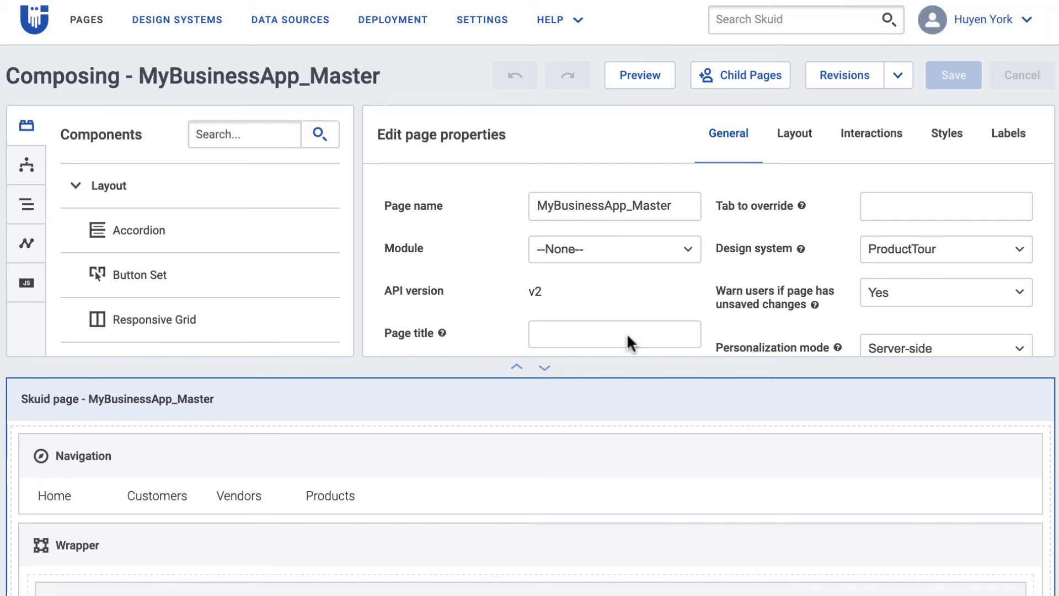
{"action": "left_click", "coordinate": [26, 165]}
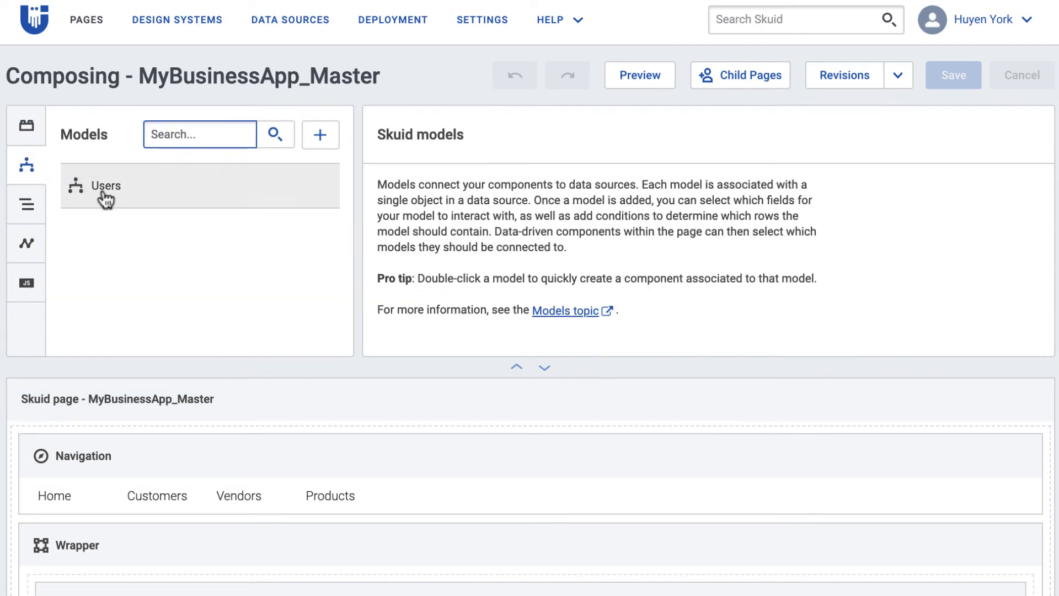
{"action": "left_click", "coordinate": [156, 196]}
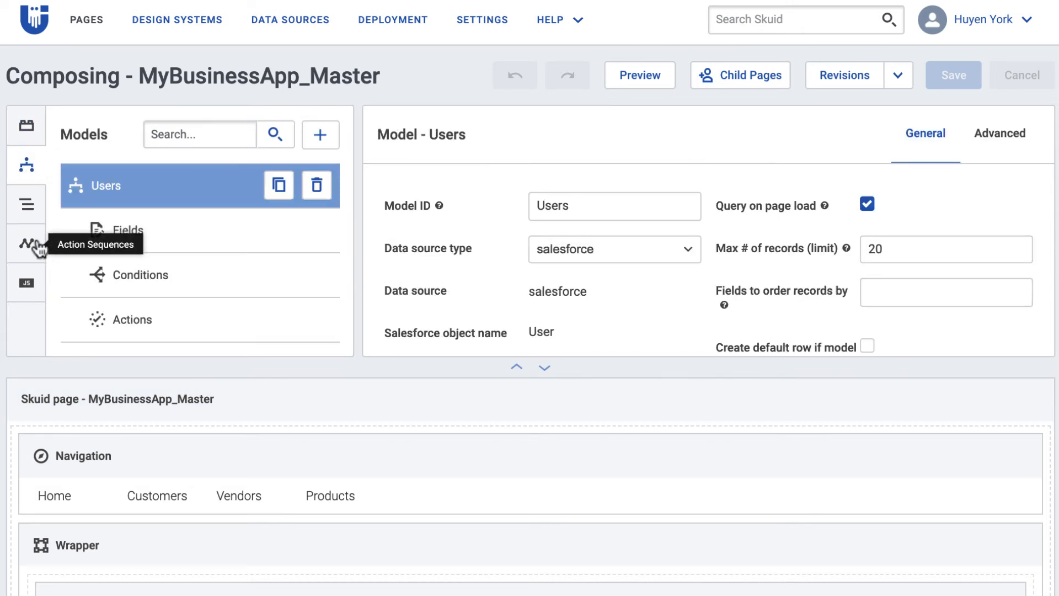
{"action": "left_click", "coordinate": [30, 281]}
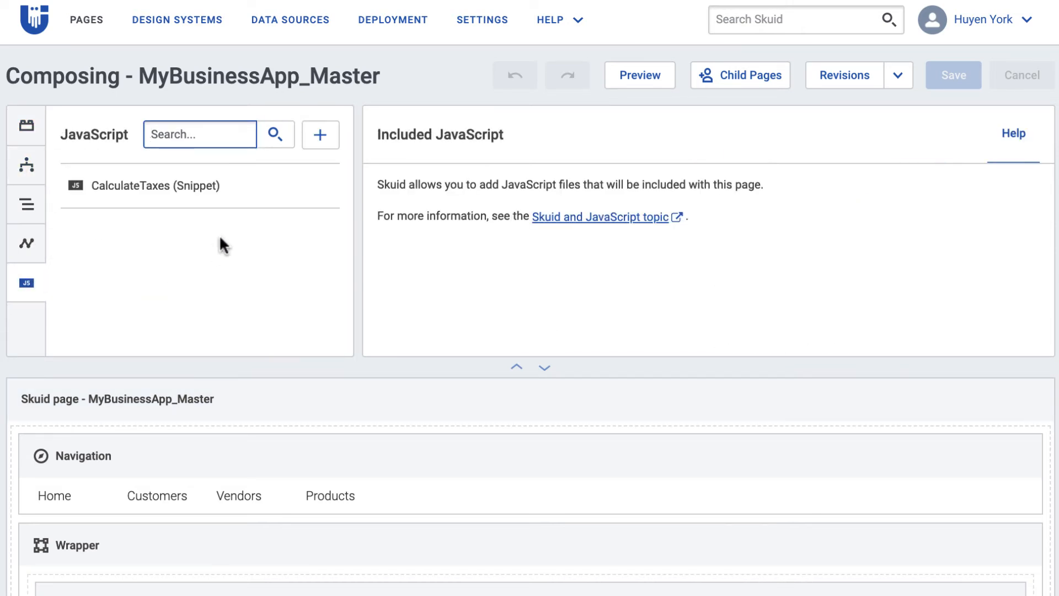
{"action": "left_click", "coordinate": [214, 201]}
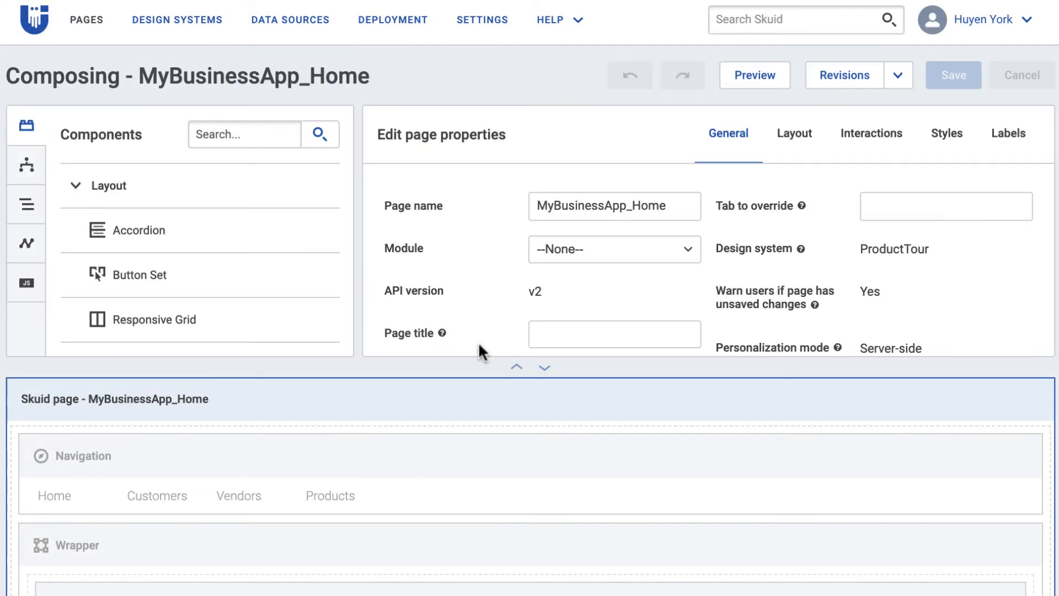
Step: Inspect the inherited Users model and CalculateTaxes snippet on the MyBusinessApp_Home child page
{"action": "left_click", "coordinate": [27, 168]}
{"action": "left_click", "coordinate": [142, 196]}
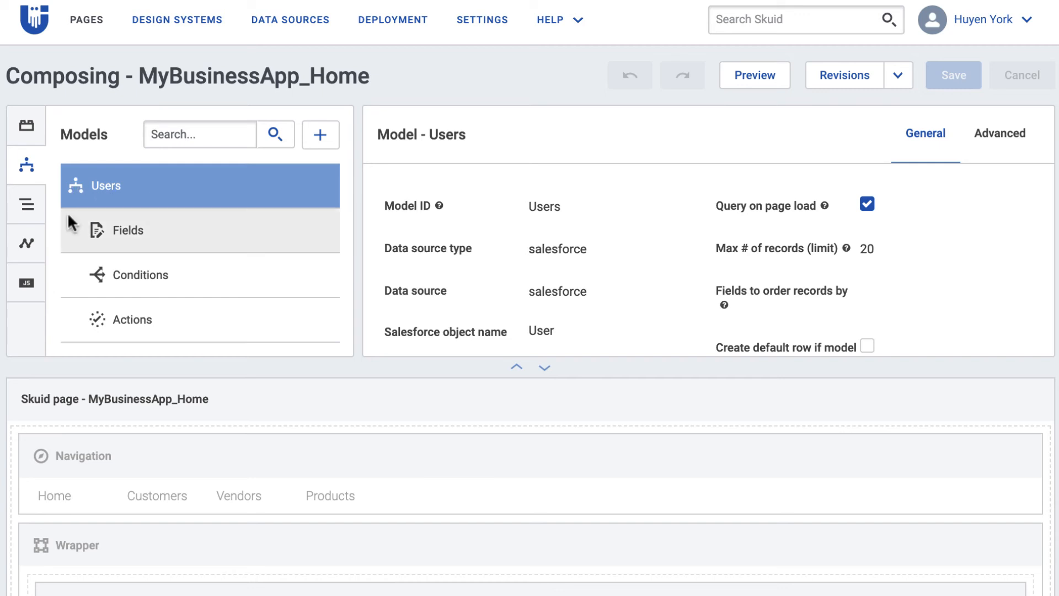
{"action": "left_click", "coordinate": [28, 280]}
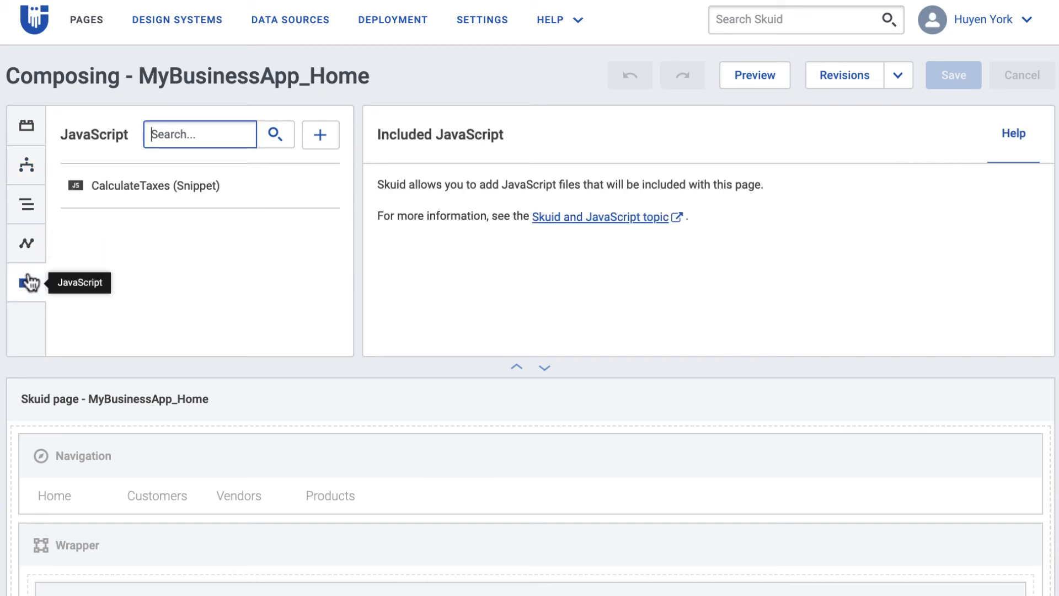
{"action": "left_click", "coordinate": [157, 193]}
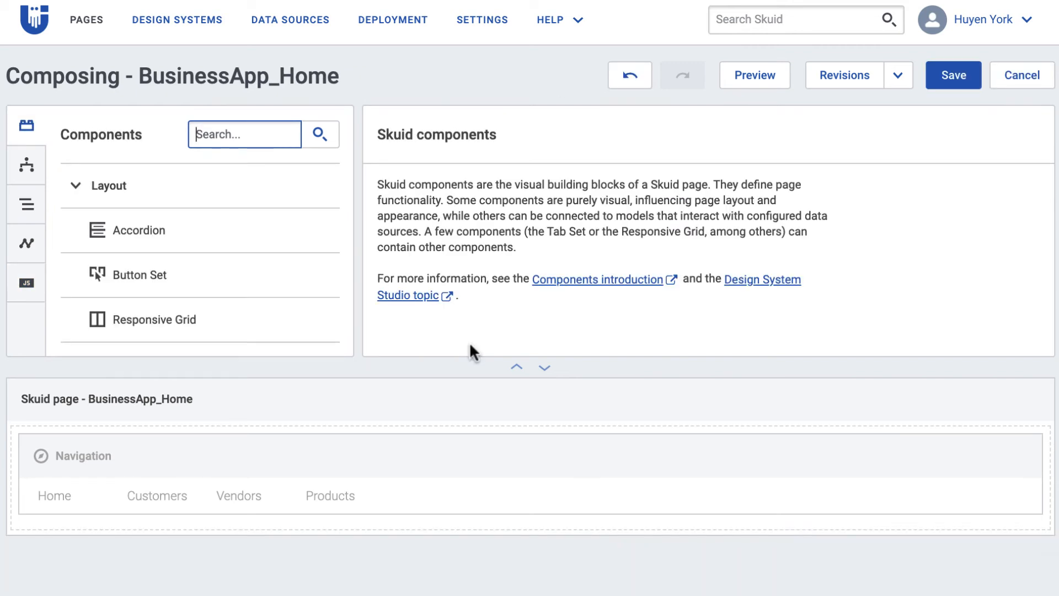
Step: Try to place layout components such as the Accordion directly on the BusinessApp_Home child page around the inherited navigation
{"action": "left_click_drag", "start_coordinate": [171, 239], "coordinate": [350, 514]}
{"action": "left_click_drag", "start_coordinate": [217, 280], "coordinate": [415, 452]}
{"action": "scroll", "coordinate": [415, 460], "scroll_direction": "up", "scroll_amount": 2}
{"action": "left_click_drag", "start_coordinate": [196, 233], "coordinate": [416, 472]}
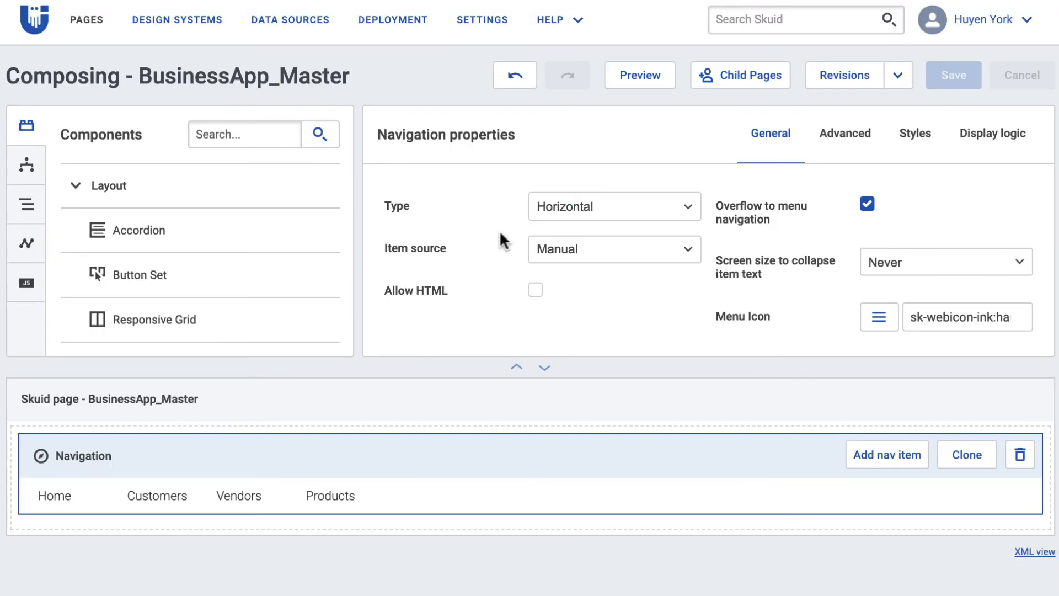
Step: Find the Page Region component, add it below the Navigation on BusinessApp_Master, and save the master page
{"action": "left_click", "coordinate": [223, 130]}
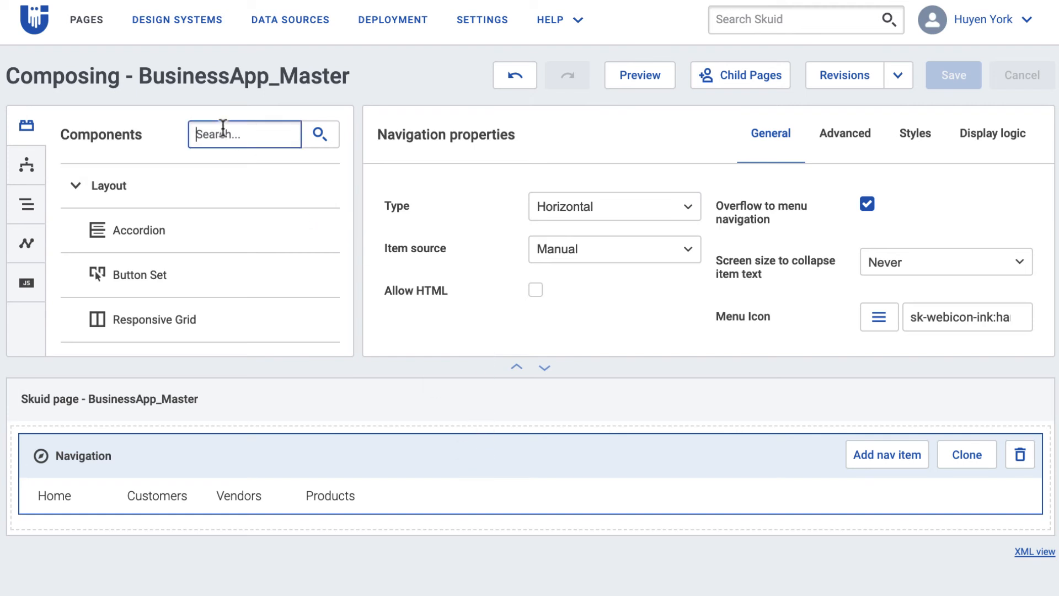
{"action": "type", "text": "page regi"}
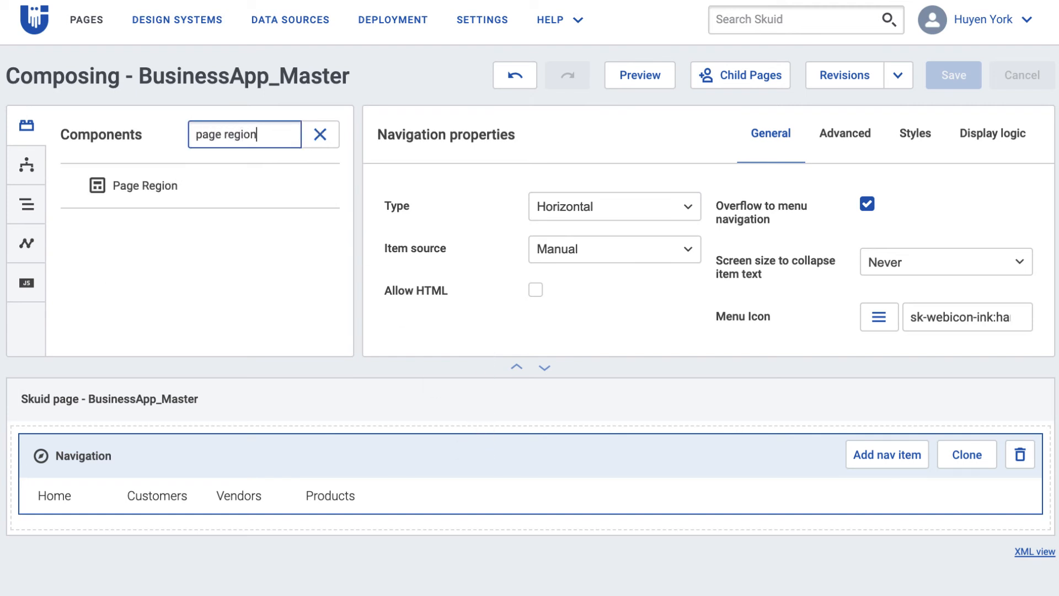
{"action": "type", "text": "on"}
{"action": "left_click_drag", "start_coordinate": [225, 193], "coordinate": [371, 514]}
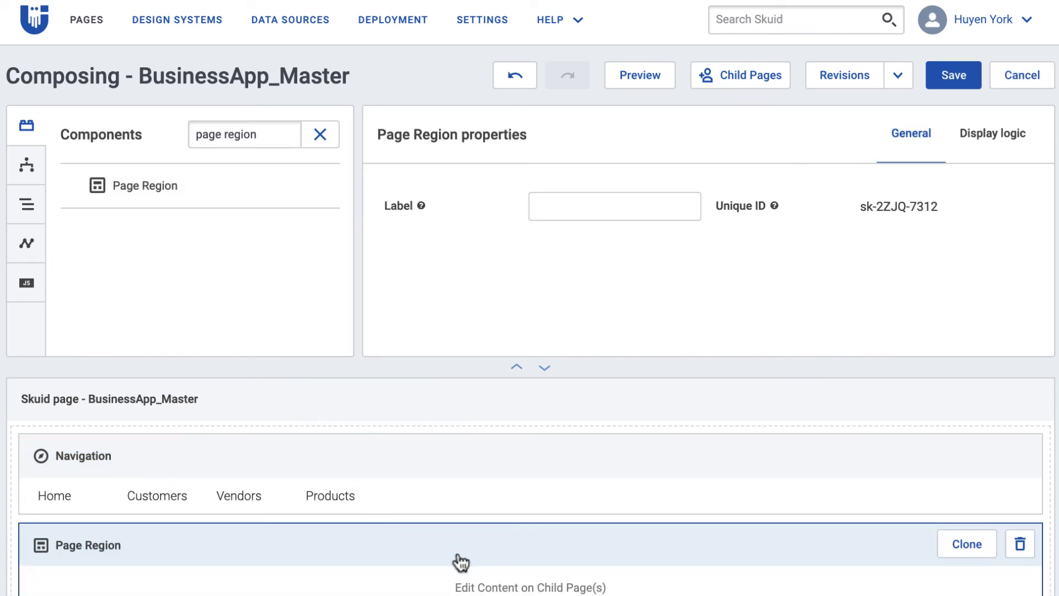
{"action": "scroll", "coordinate": [453, 555], "scroll_direction": "down", "scroll_amount": 1}
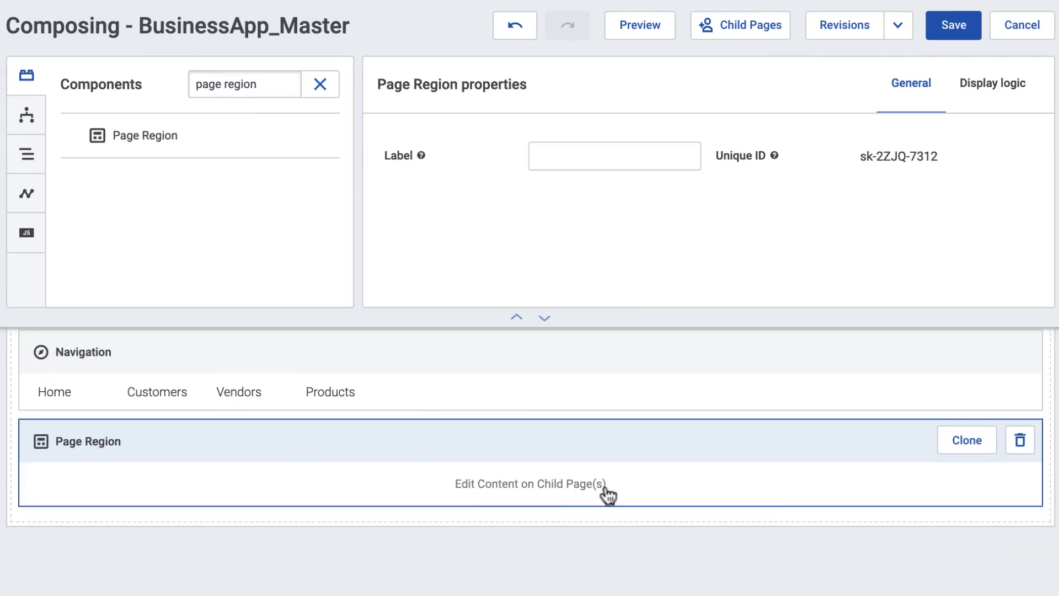
{"action": "left_click", "coordinate": [948, 25]}
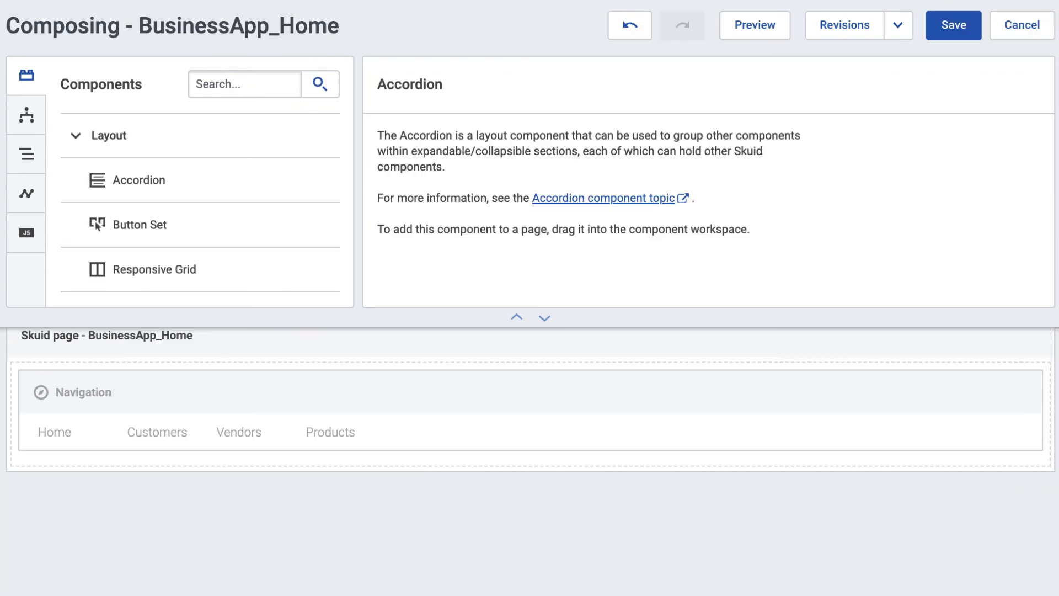
Step: Return to BusinessApp_Home, reload the page and select its Page Region
{"action": "left_click_drag", "start_coordinate": [137, 23], "coordinate": [314, 23]}
{"action": "left_click", "coordinate": [393, 24]}
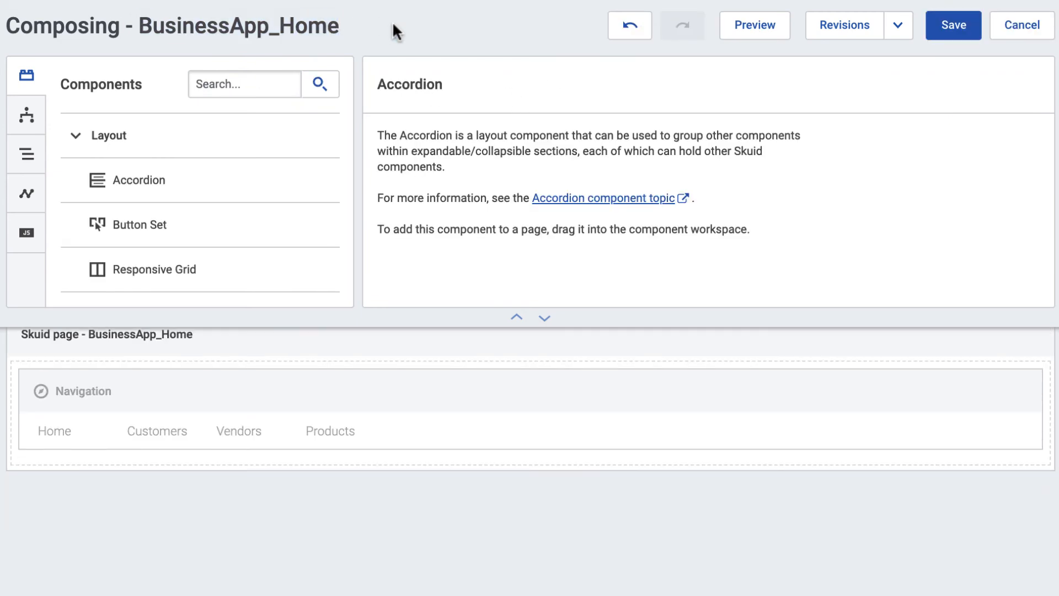
{"action": "scroll", "coordinate": [497, 469], "scroll_direction": "up", "scroll_amount": 1}
{"action": "key", "text": "super+r"}
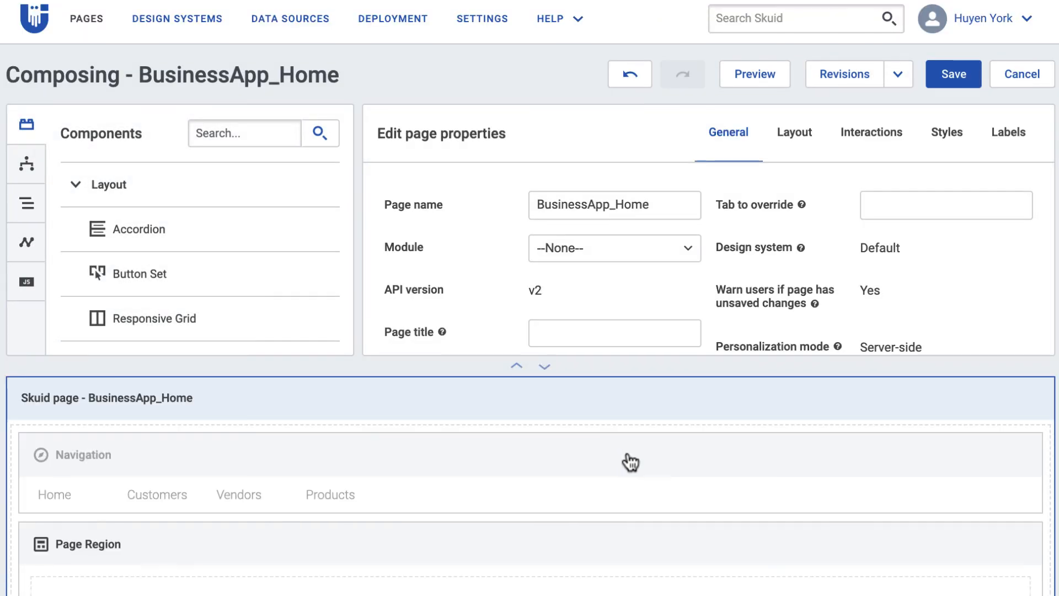
{"action": "scroll", "coordinate": [629, 461], "scroll_direction": "down", "scroll_amount": 3}
{"action": "left_click", "coordinate": [543, 417]}
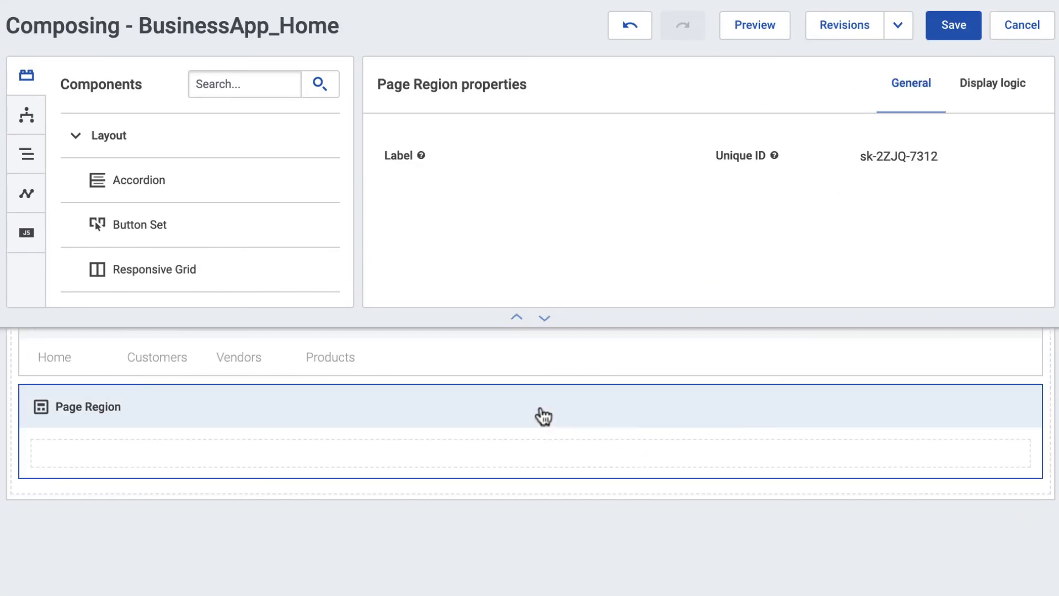
Step: Add a Header component inside the Page Region of BusinessApp_Home and set its title to Home
{"action": "left_click", "coordinate": [227, 84]}
{"action": "type", "text": "hea"}
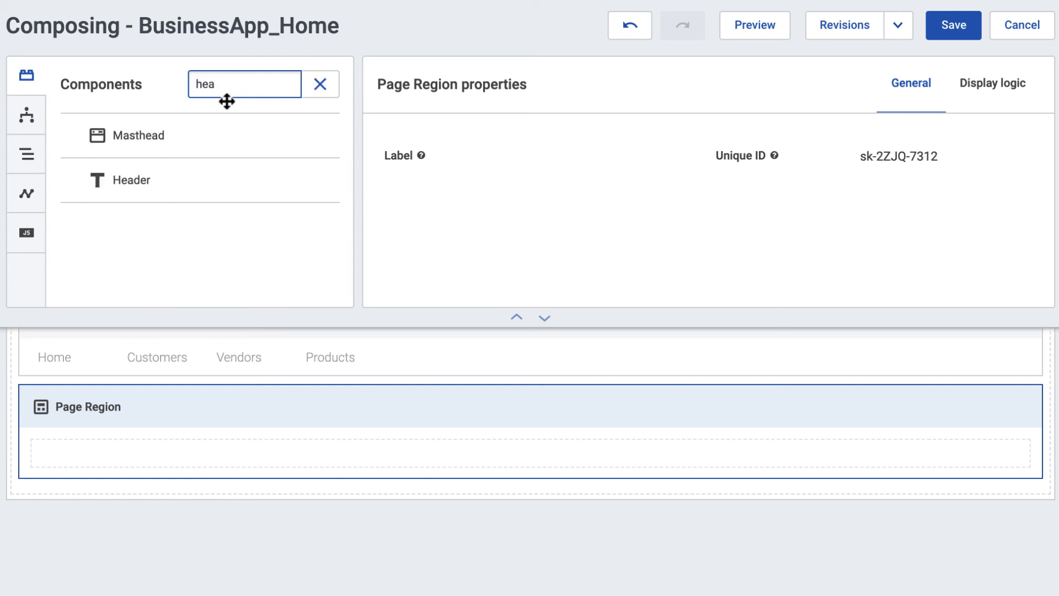
{"action": "left_click_drag", "start_coordinate": [220, 182], "coordinate": [379, 466]}
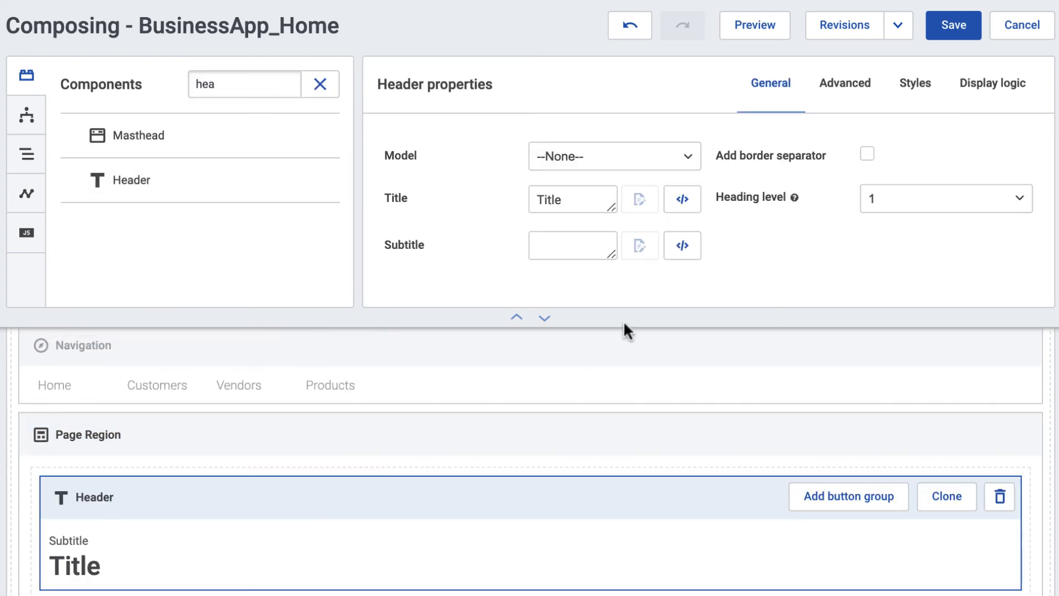
{"action": "double_click", "coordinate": [582, 199]}
{"action": "type", "text": "Home"}
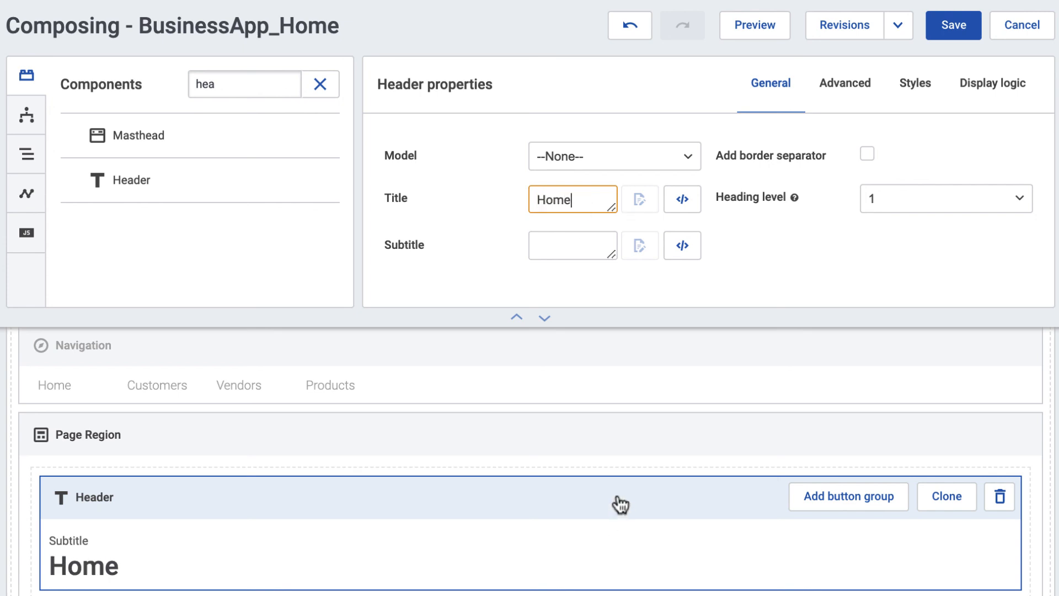
{"action": "scroll", "coordinate": [620, 504], "scroll_direction": "down", "scroll_amount": 2}
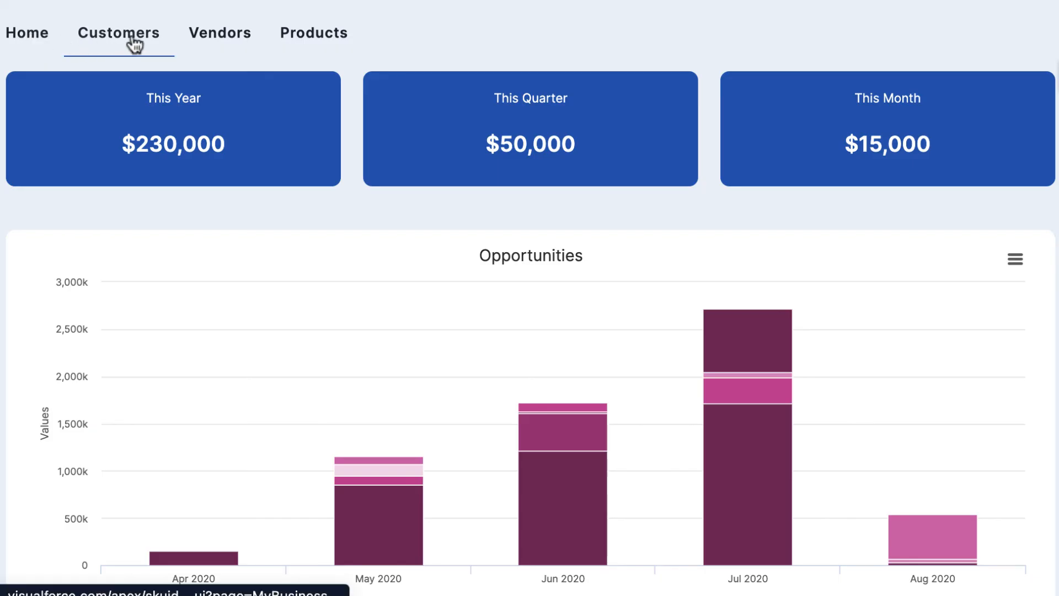
Step: Test the finished app's shared navigation by visiting the Customers, Vendors and Products pages
{"action": "left_click", "coordinate": [132, 43]}
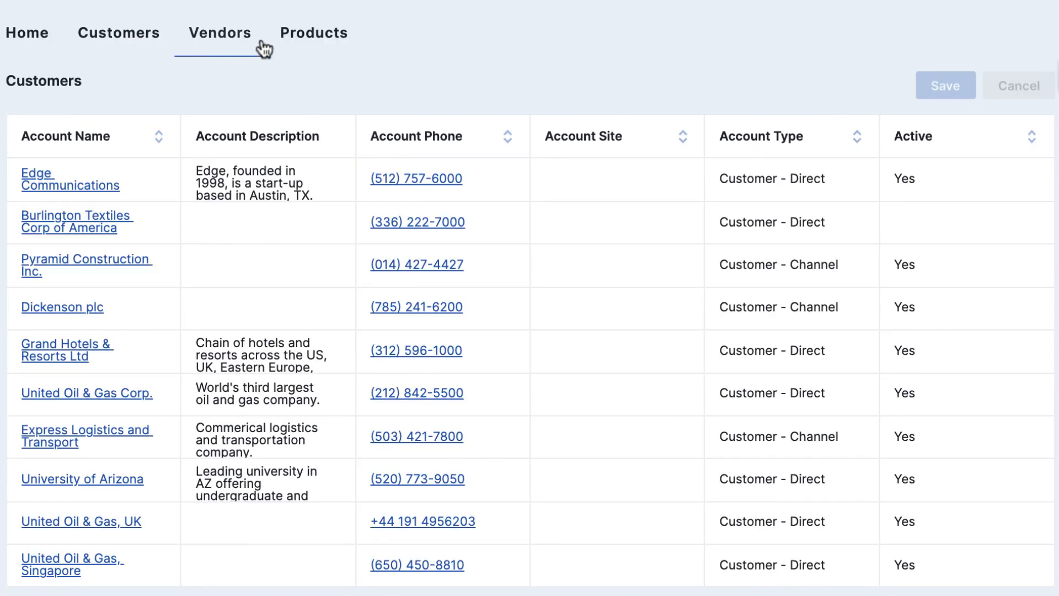
{"action": "left_click", "coordinate": [259, 46]}
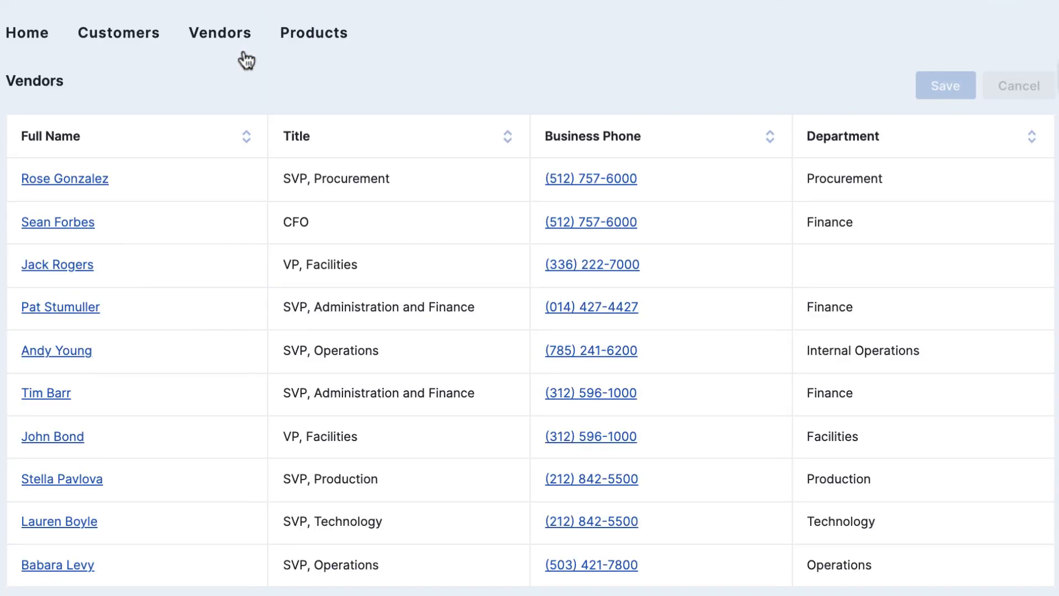
{"action": "left_click", "coordinate": [309, 48]}
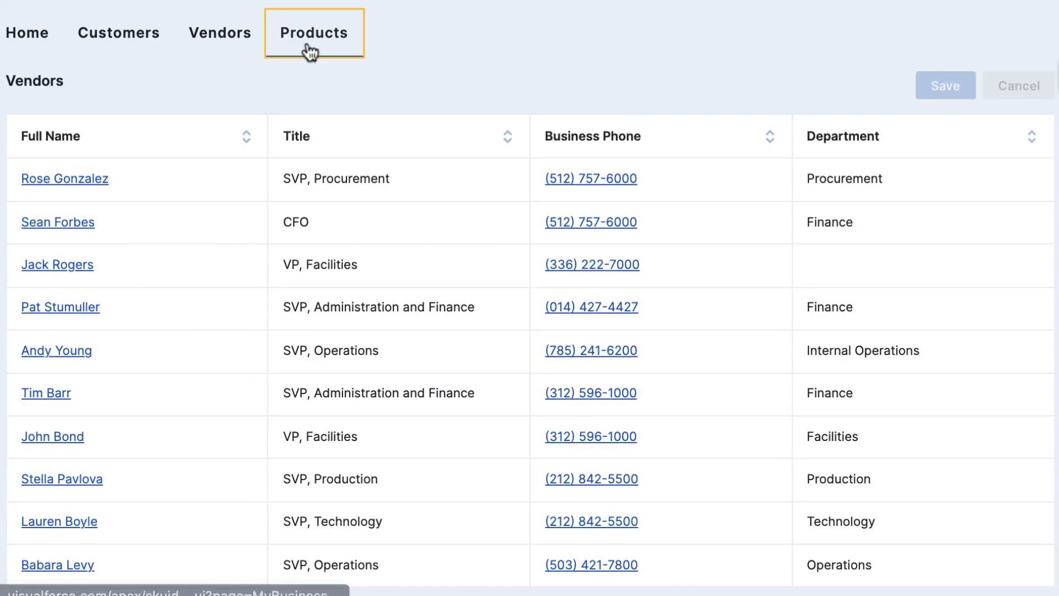